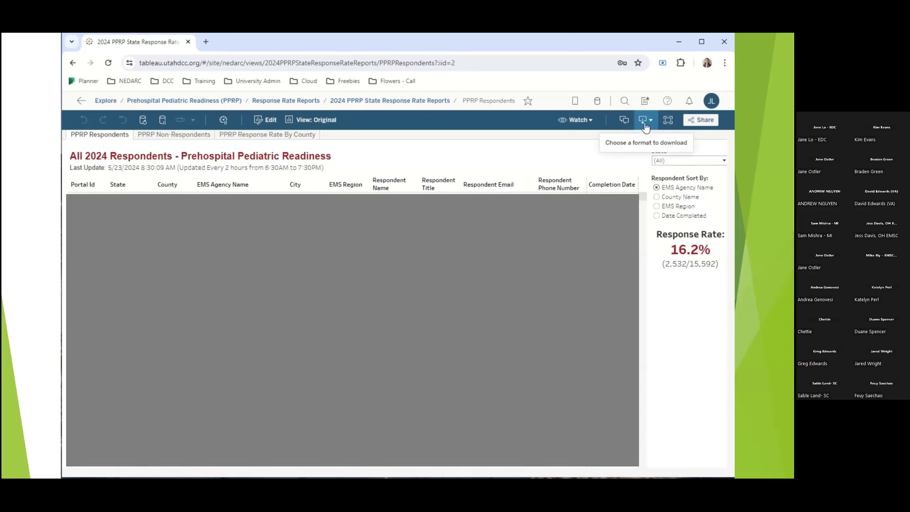
# Download the dashboard's respondent list sheet as a crosstab in Excel format.
pyautogui.click(645, 122)
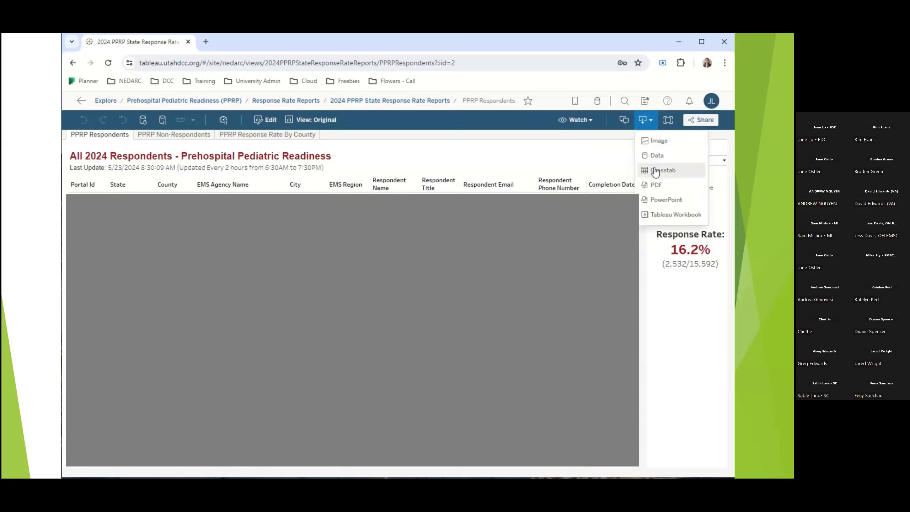
pyautogui.click(655, 171)
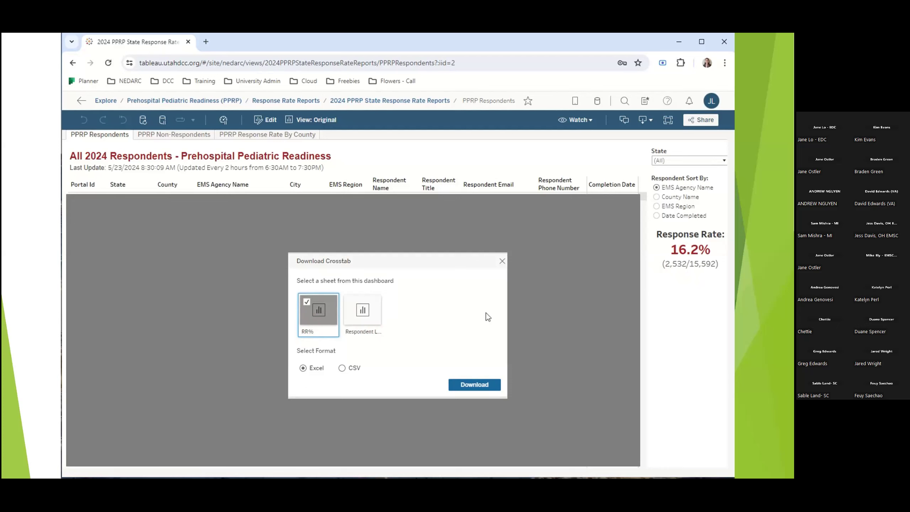
pyautogui.click(363, 311)
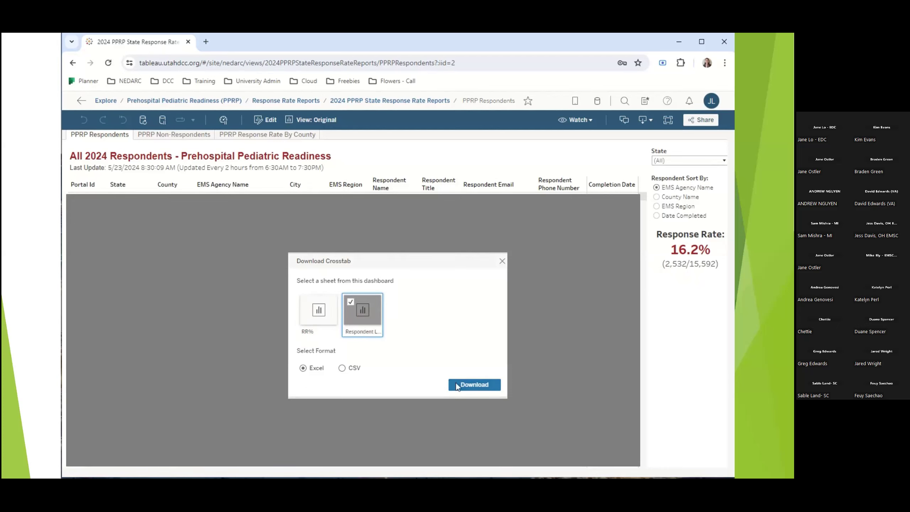
pyautogui.click(467, 389)
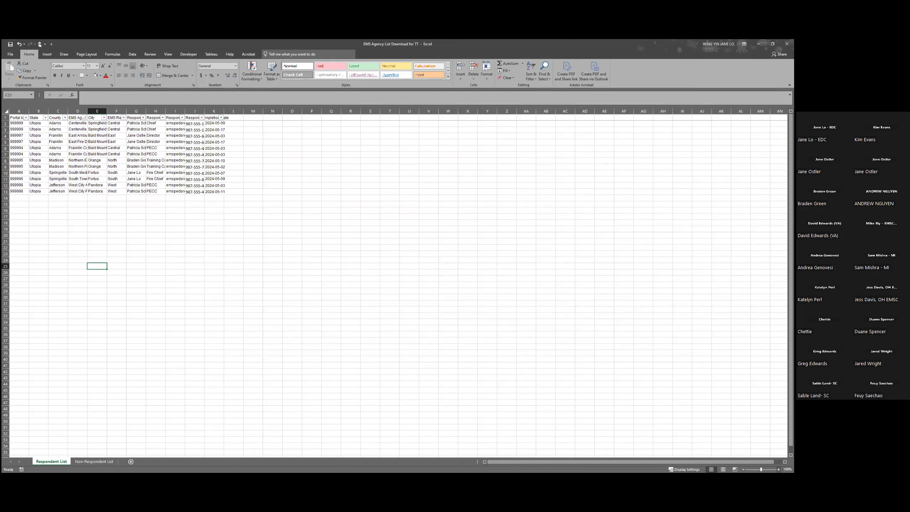
# Enlarge the Respondent List worksheet's zoom to 190%.
pyautogui.click(778, 469)
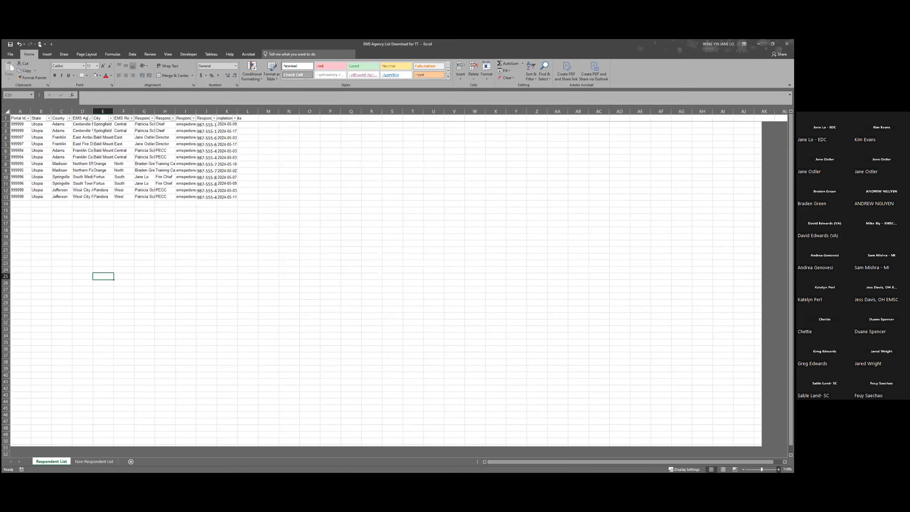
pyautogui.click(778, 469)
pyautogui.click(778, 470)
pyautogui.click(778, 469)
pyautogui.click(779, 469)
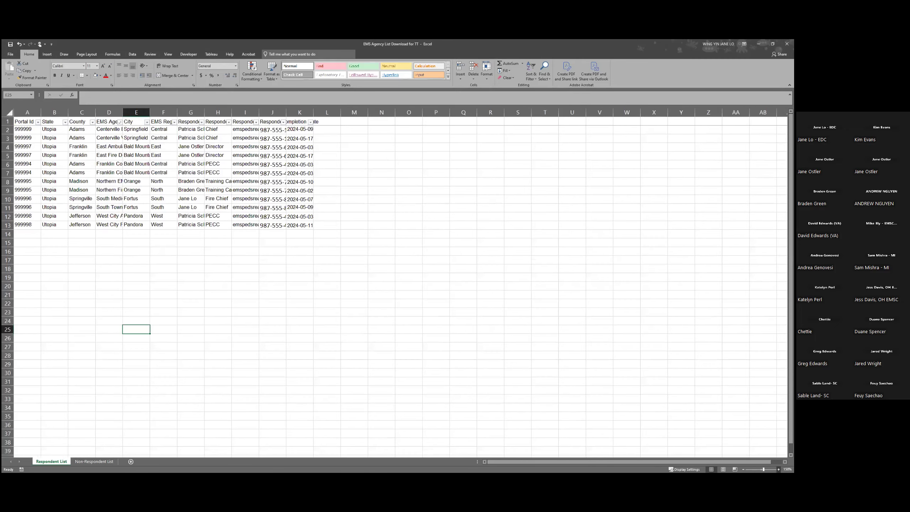
pyautogui.click(778, 469)
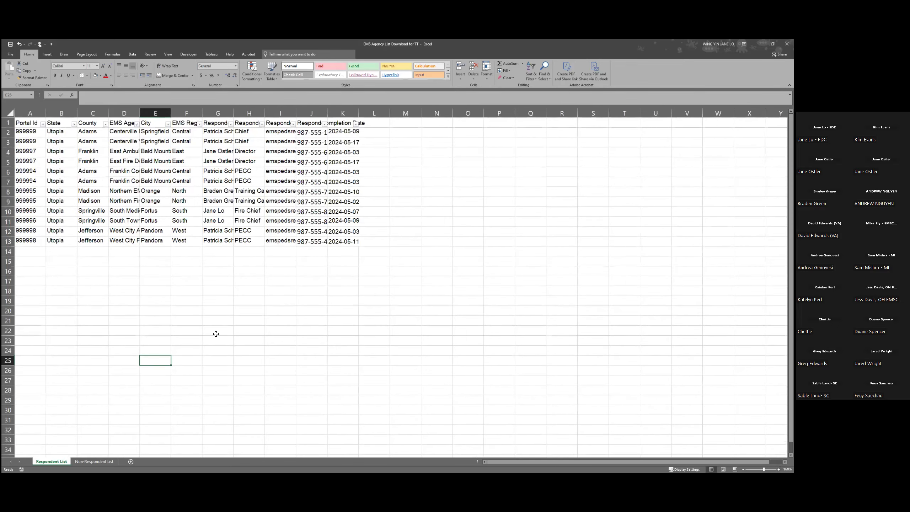
pyautogui.scroll(1, 216, 334)
pyautogui.scroll(1, 233, 329)
pyautogui.click(233, 329)
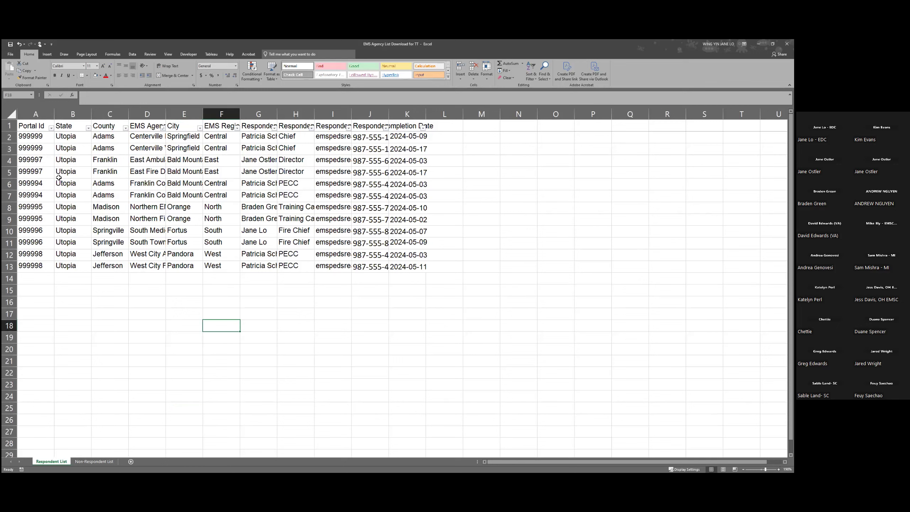
pyautogui.click(36, 113)
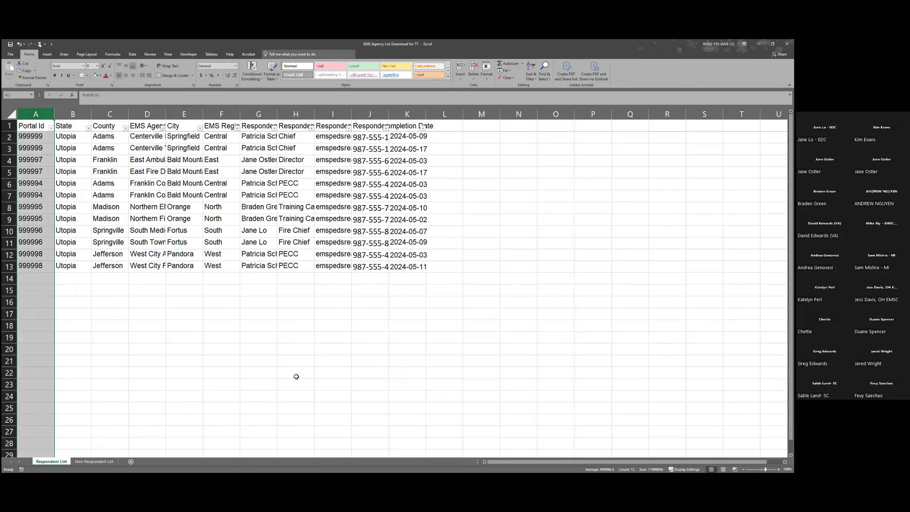
pyautogui.rightClick(33, 116)
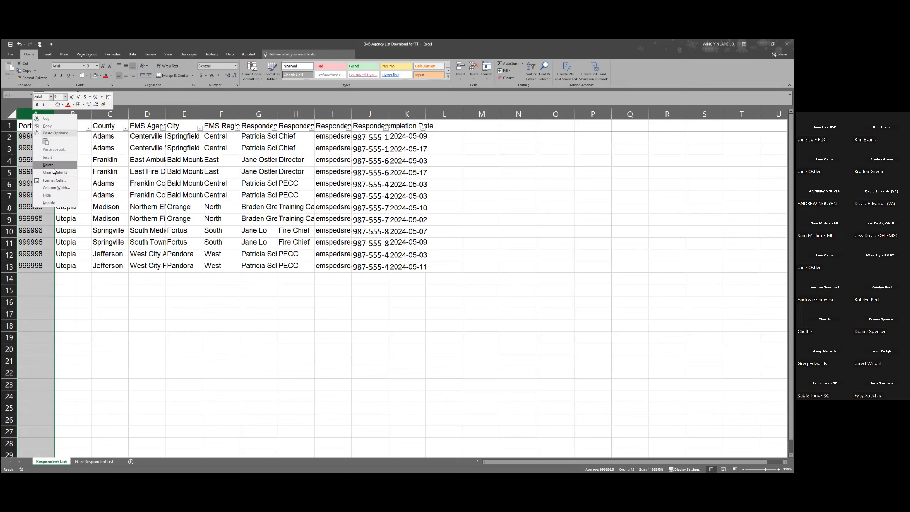
pyautogui.click(160, 187)
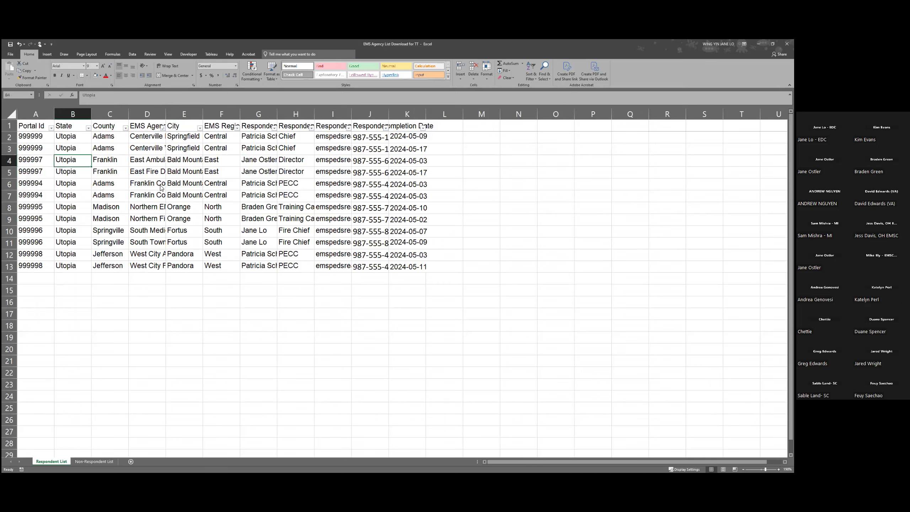
# Remove the filter from the header row of the respondent list.
pyautogui.click(34, 131)
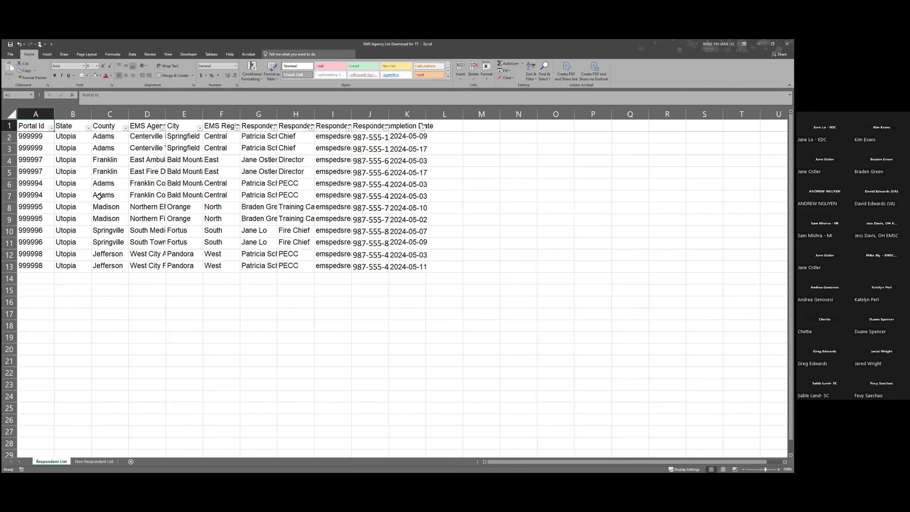
pyautogui.click(132, 55)
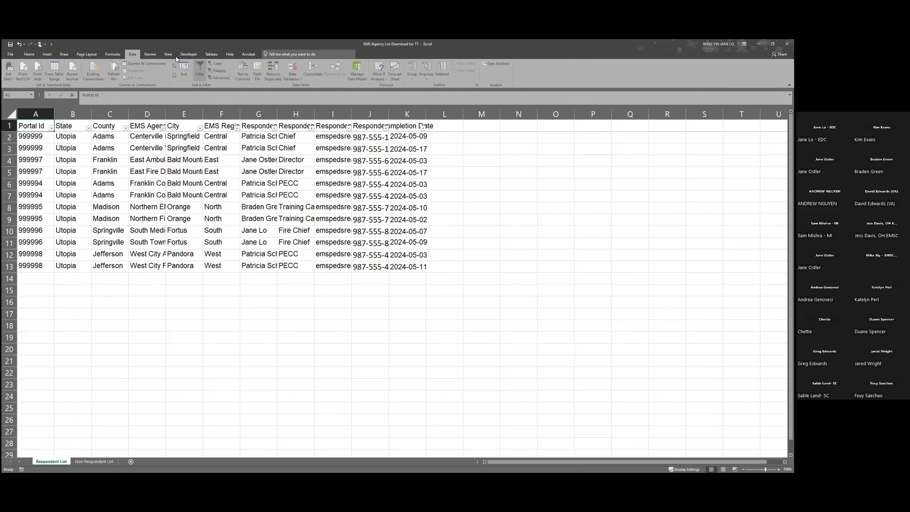
pyautogui.click(201, 69)
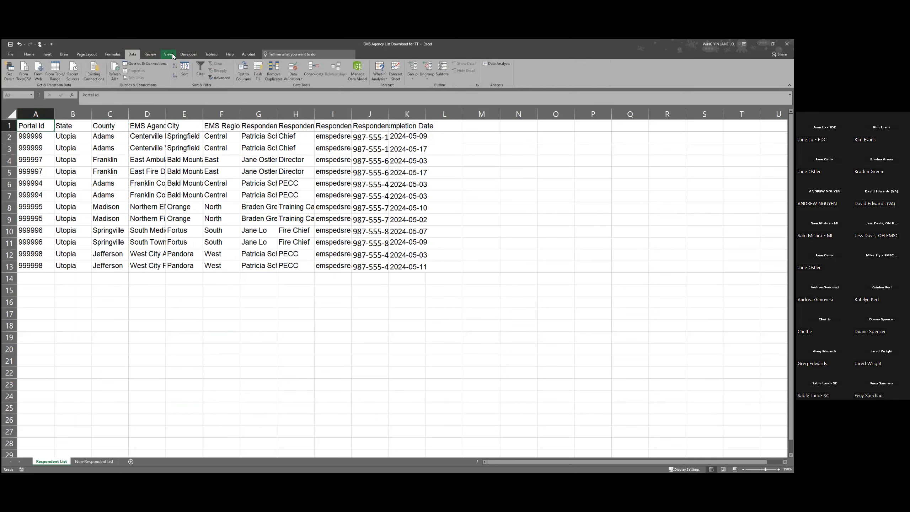
pyautogui.click(168, 54)
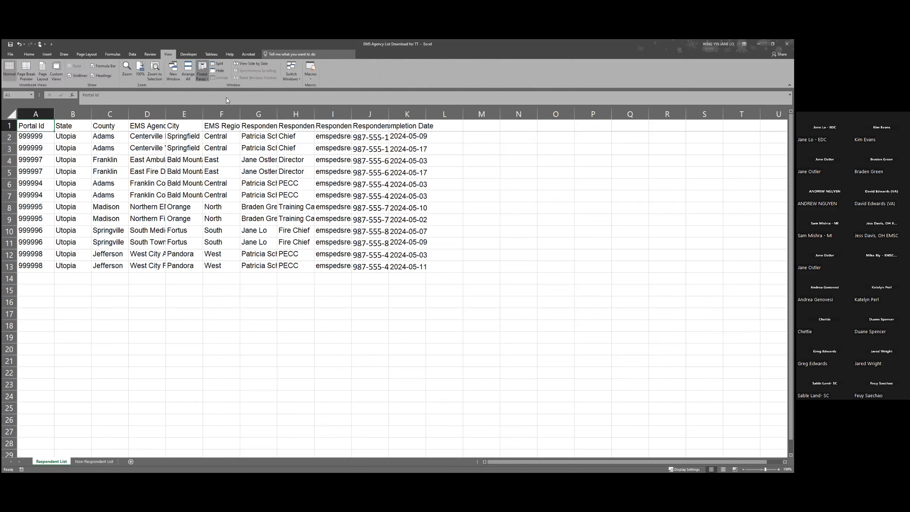
pyautogui.click(30, 54)
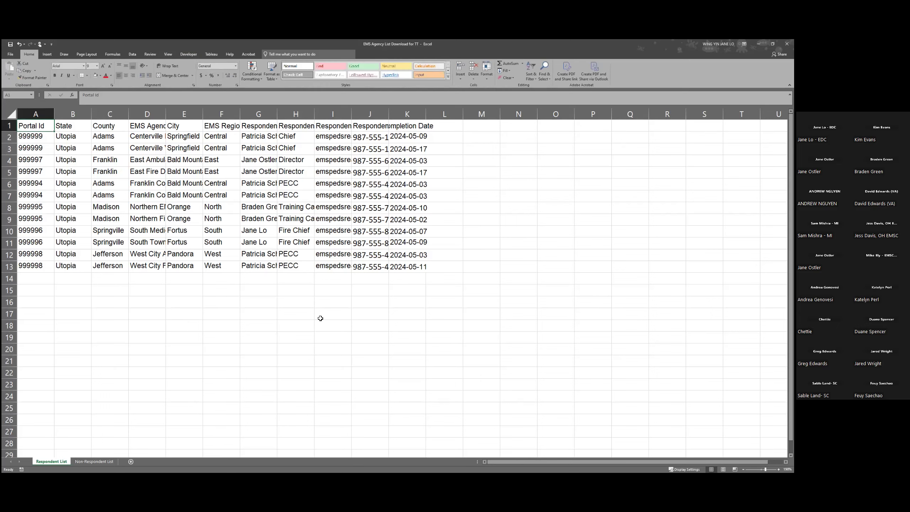
# Widen the EMS Agency Name column slightly by hand.
pyautogui.click(152, 223)
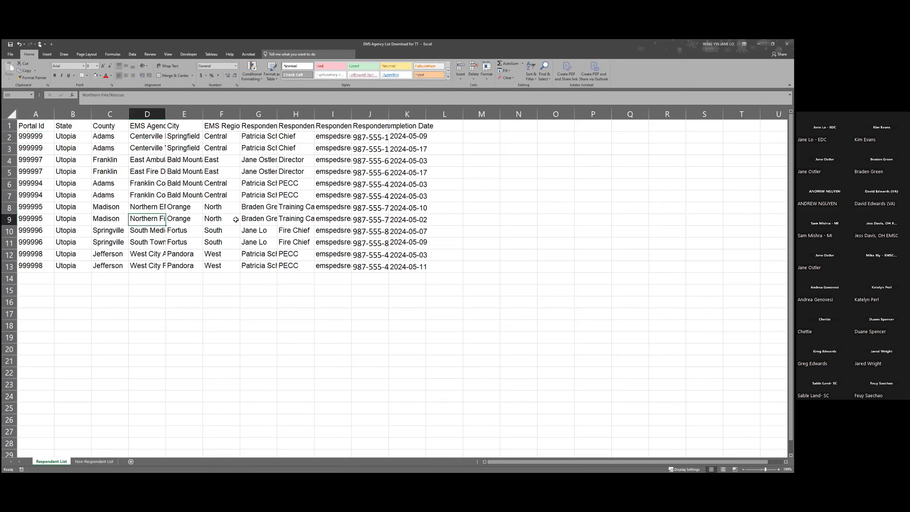
pyautogui.click(261, 217)
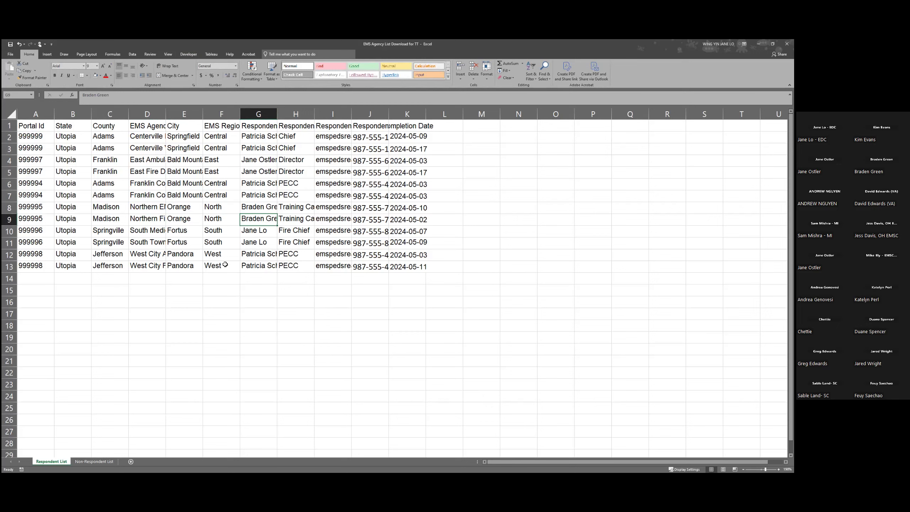
pyautogui.moveTo(166, 114); pyautogui.dragTo(167, 269)
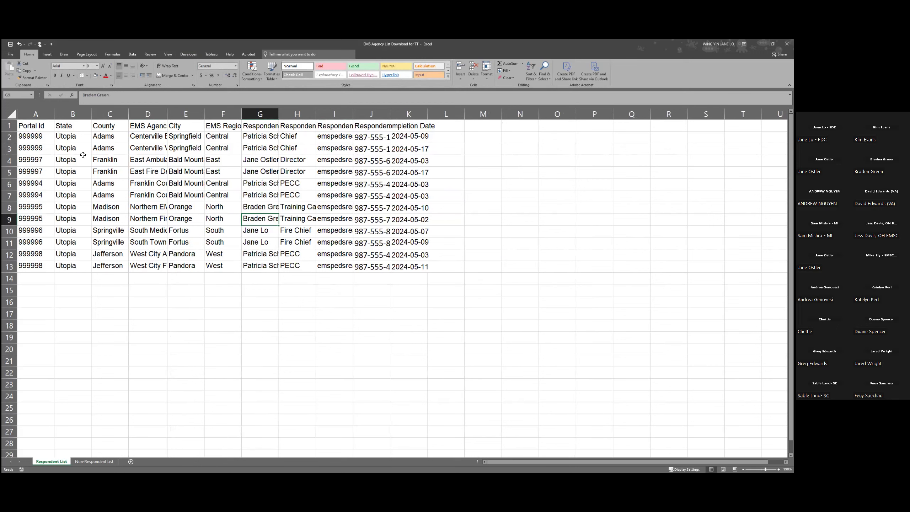
# Auto-fit the widths of columns A through K, from Portal Id to Completion Date, to their contents.
pyautogui.click(38, 110)
pyautogui.click(35, 115)
pyautogui.moveTo(35, 115); pyautogui.dragTo(397, 133)
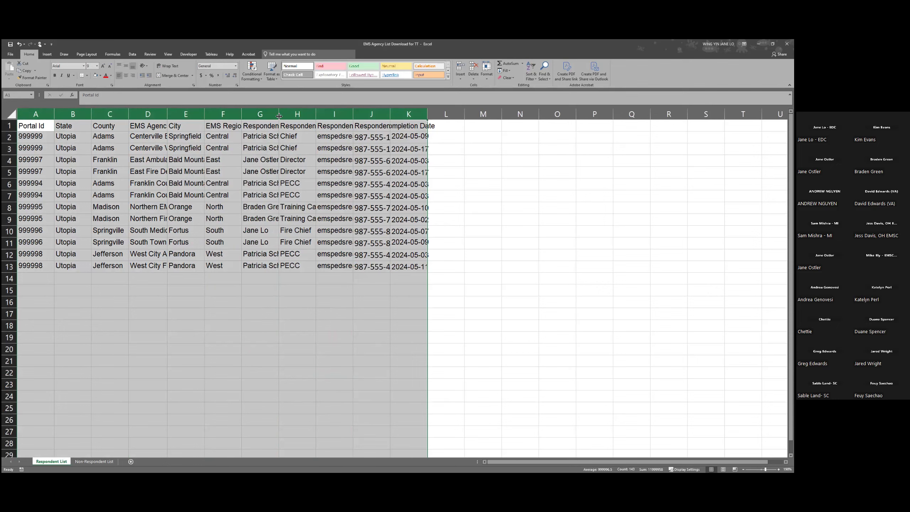
pyautogui.doubleClick(279, 116)
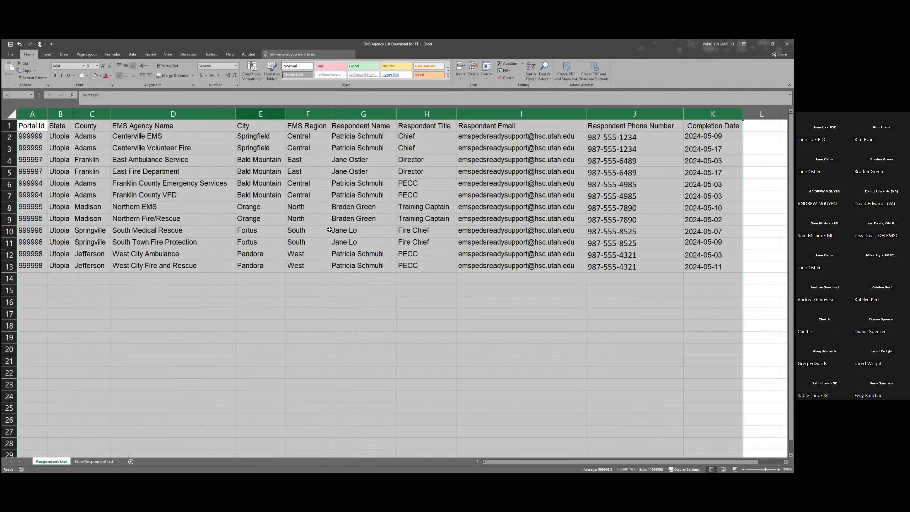
pyautogui.click(366, 333)
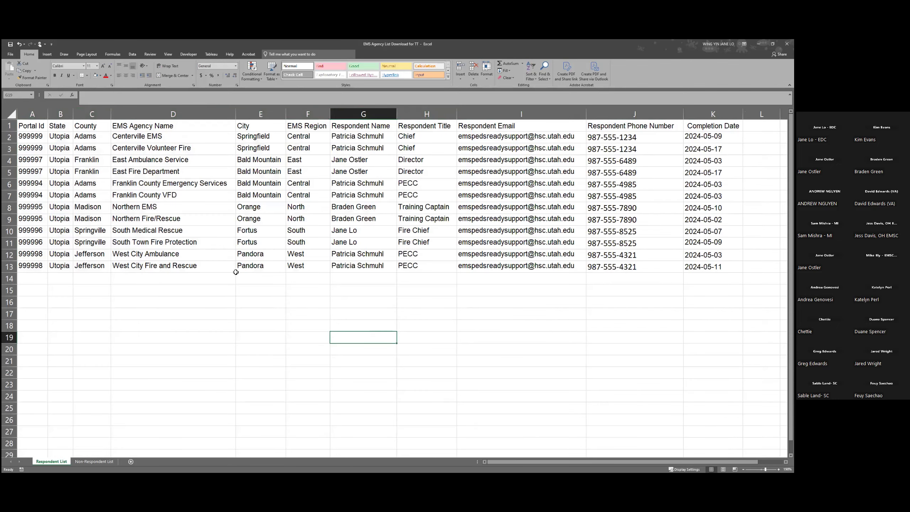
pyautogui.click(213, 185)
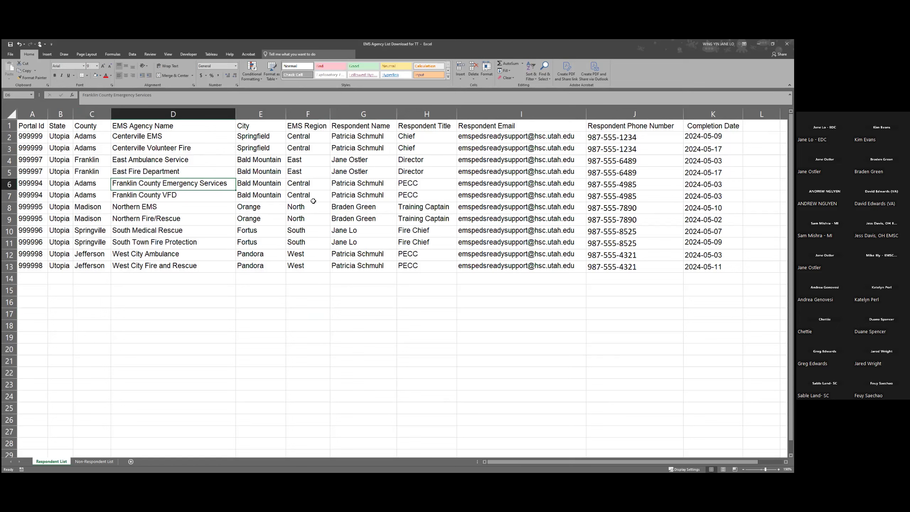
pyautogui.click(313, 341)
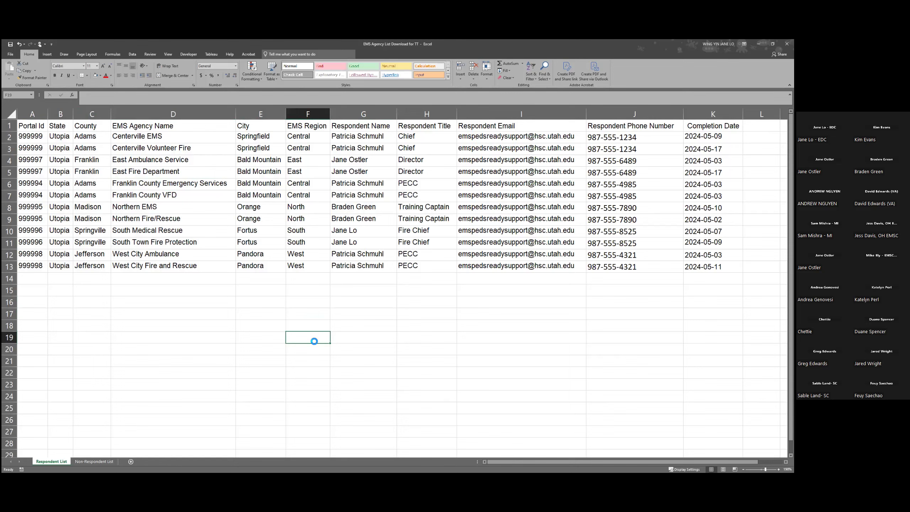
# Undo the auto-fit of the column widths.
pyautogui.hotkey('ctrl', 'z')
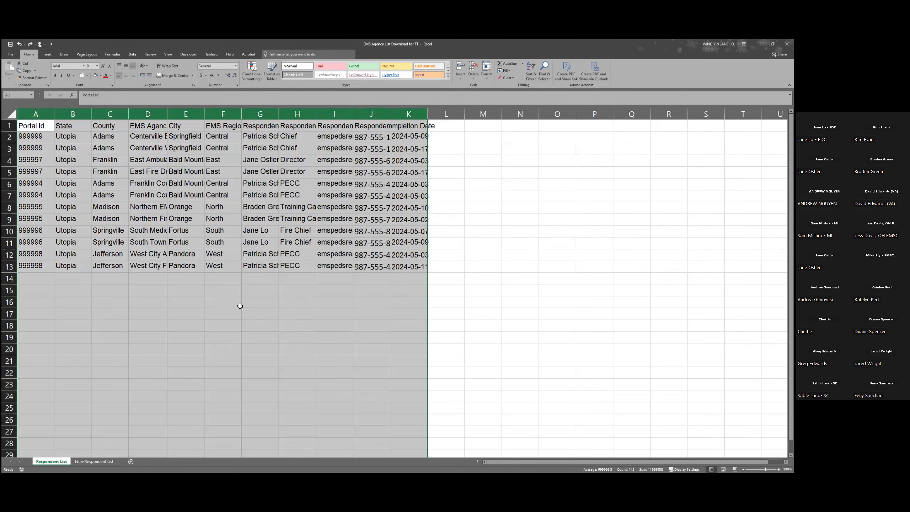
pyautogui.click(239, 304)
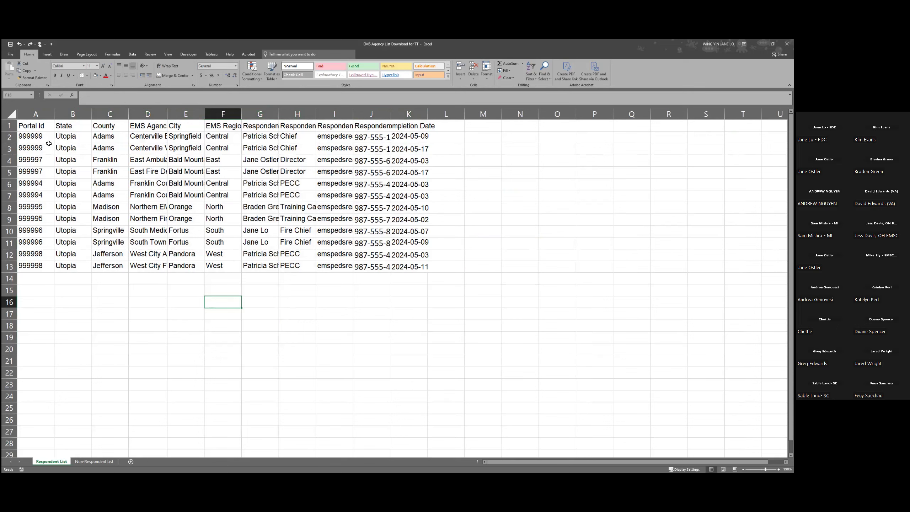
# Select the entire worksheet and auto-fit all column widths to their contents.
pyautogui.click(11, 115)
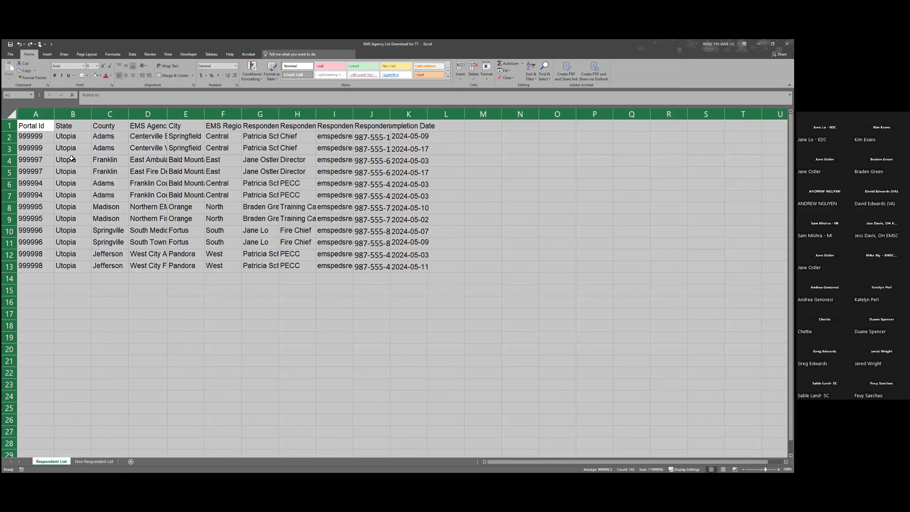
pyautogui.doubleClick(54, 114)
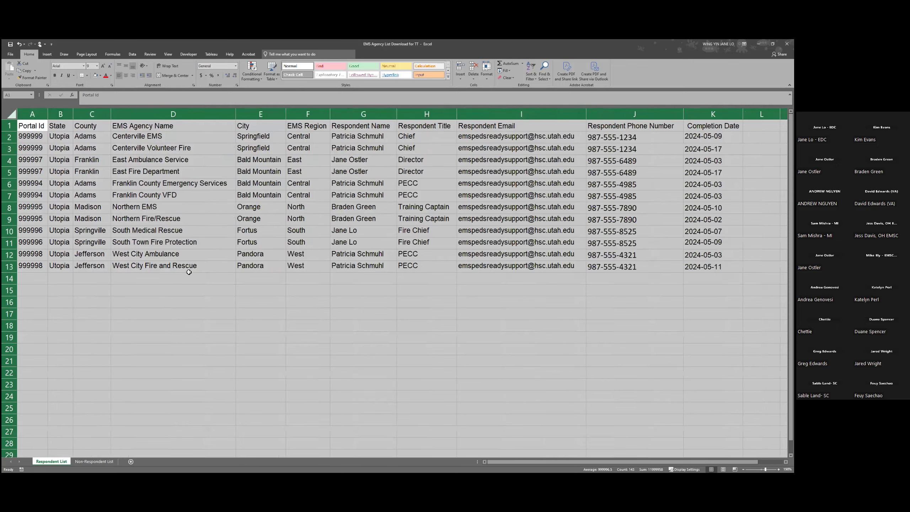
pyautogui.click(196, 275)
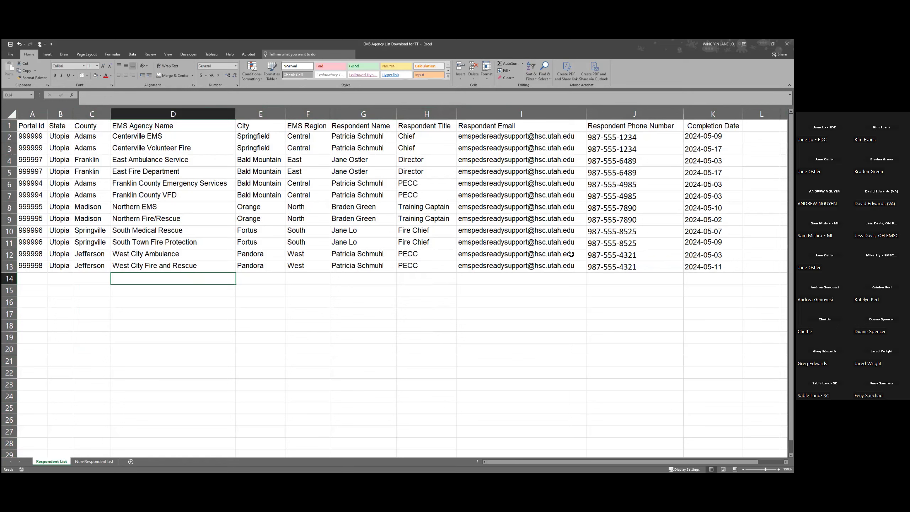
pyautogui.click(192, 137)
pyautogui.click(361, 340)
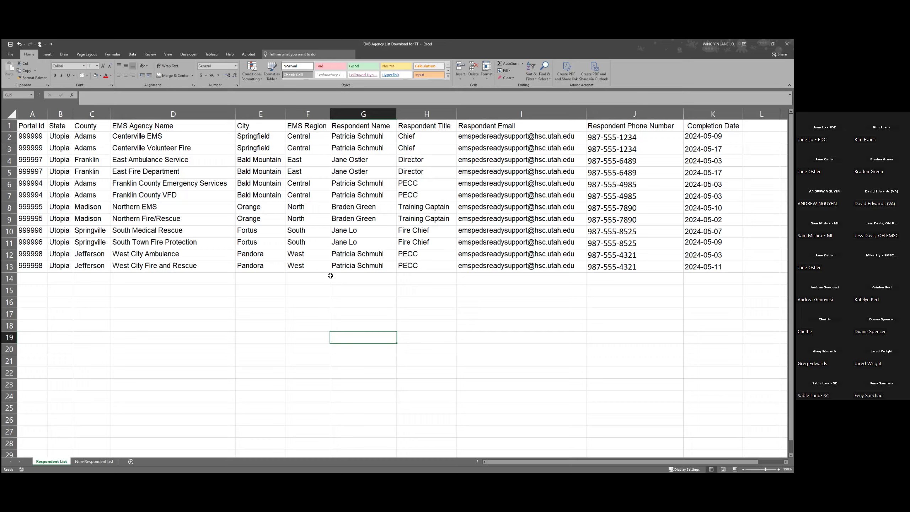
# Freeze the top row of the Respondent List sheet so the column headers stay in view.
pyautogui.scroll(-1, 330, 275)
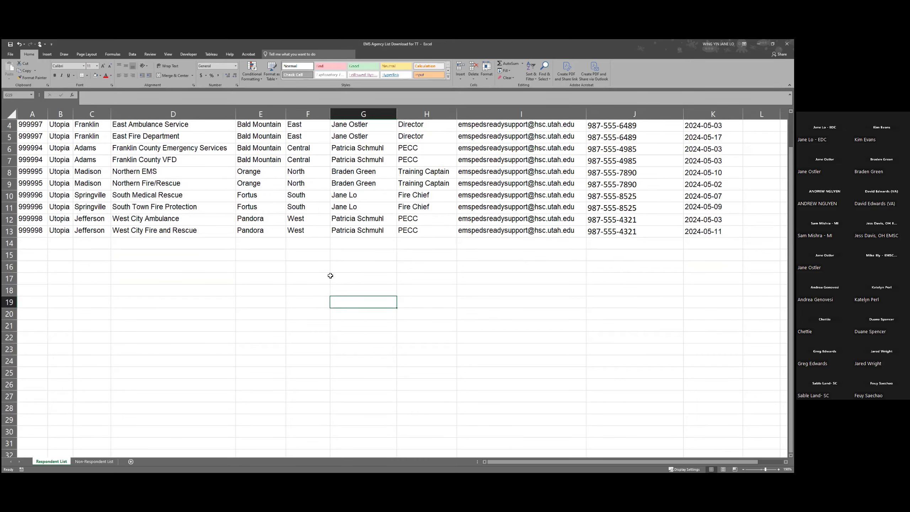
pyautogui.scroll(1, 330, 276)
pyautogui.click(9, 125)
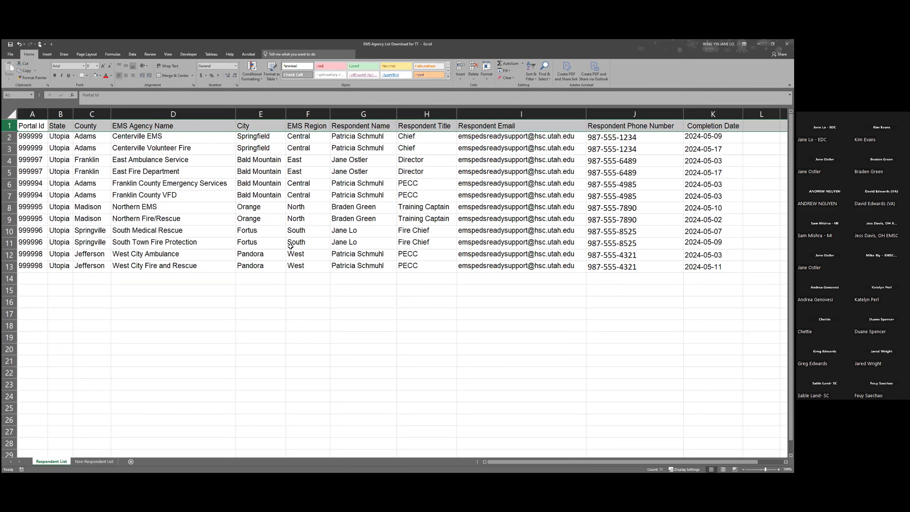
pyautogui.click(274, 128)
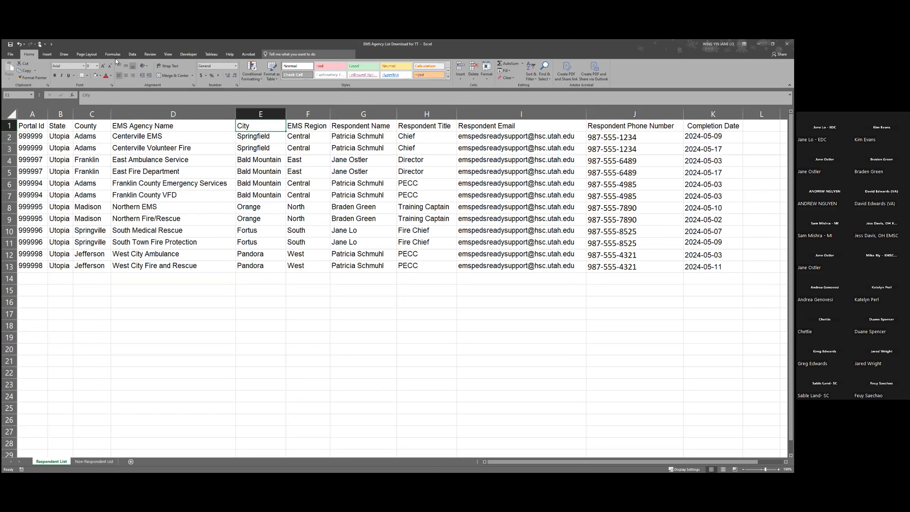
pyautogui.click(168, 54)
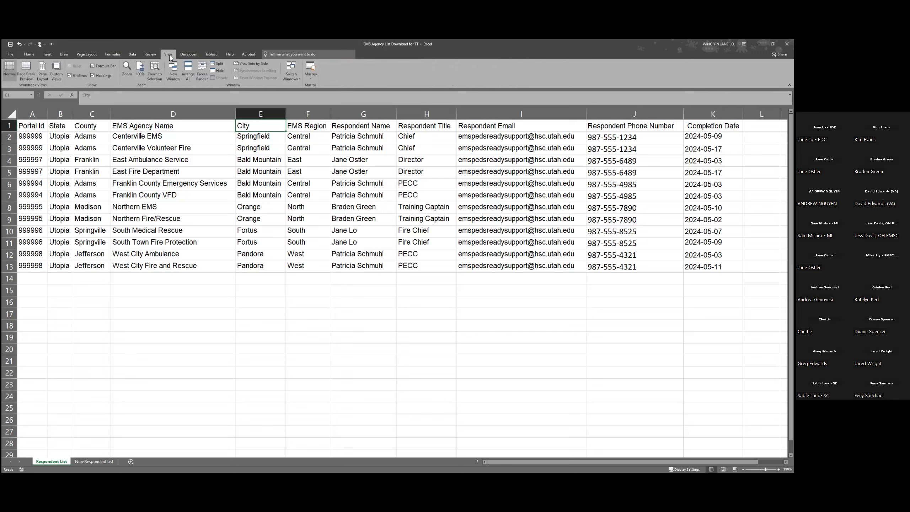
pyautogui.click(9, 125)
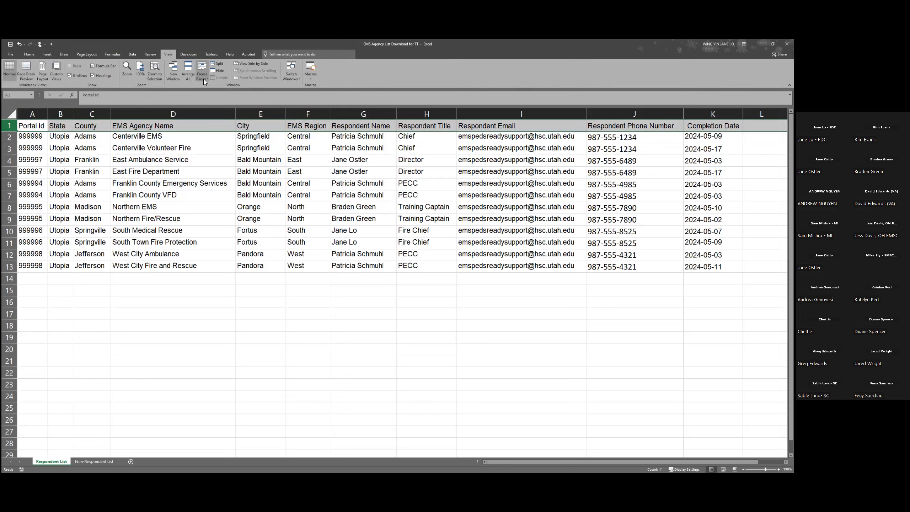
pyautogui.click(203, 78)
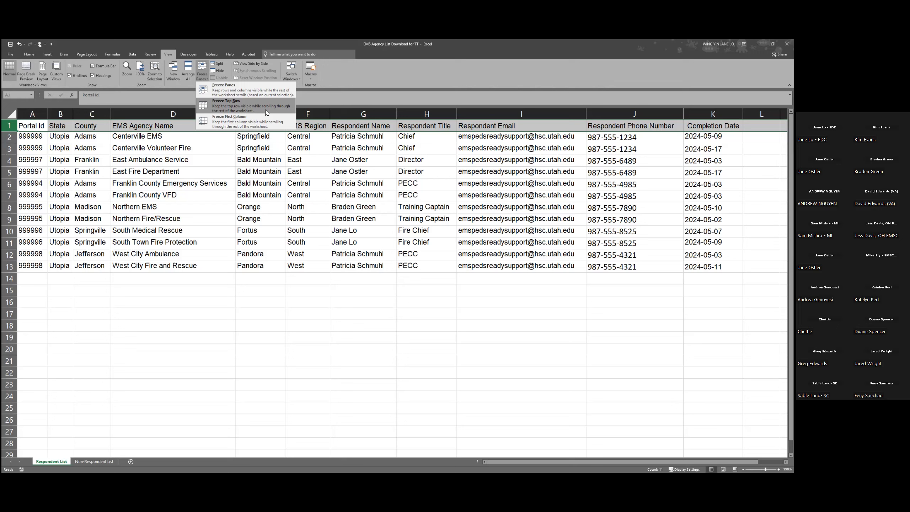
pyautogui.click(298, 207)
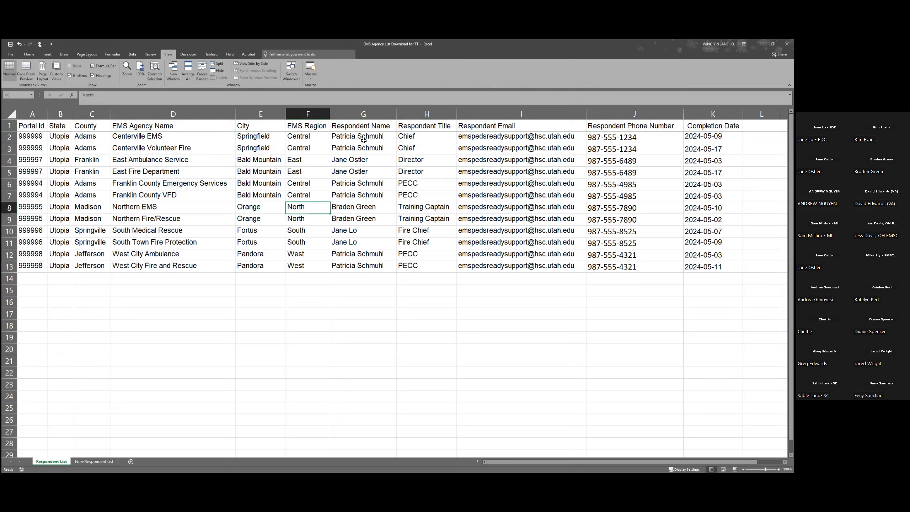
# Look through the respondent rows down past the end of the data to check the frozen header row.
pyautogui.scroll(-1, 292, 205)
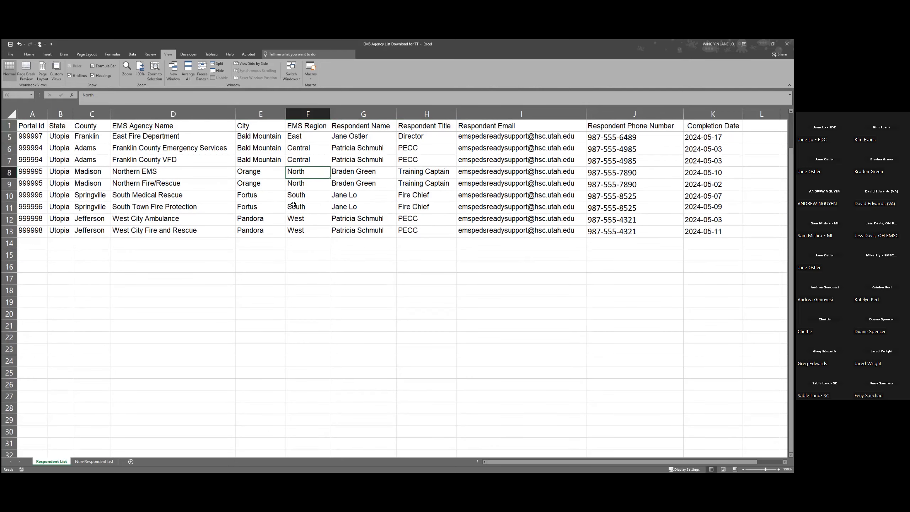
pyautogui.scroll(-1, 293, 205)
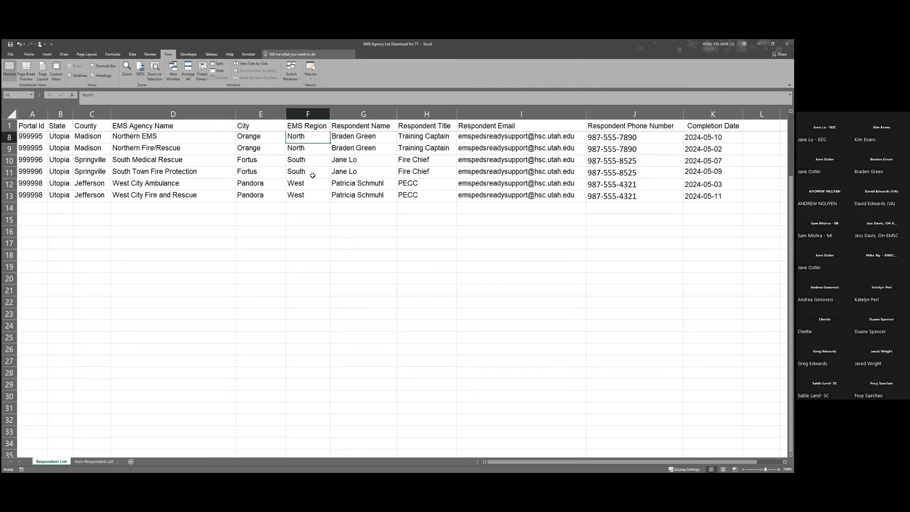
pyautogui.scroll(-1, 313, 175)
pyautogui.scroll(-1, 313, 175)
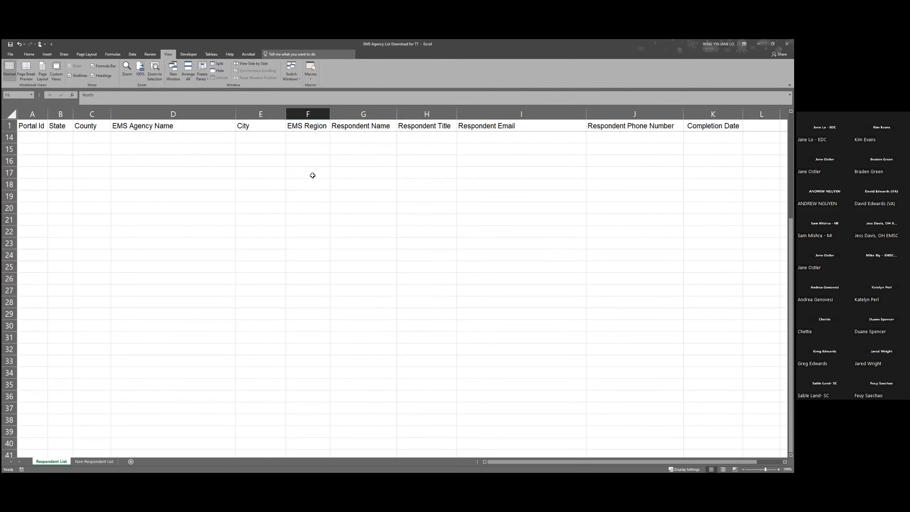
pyautogui.scroll(1, 313, 175)
pyautogui.scroll(3, 309, 233)
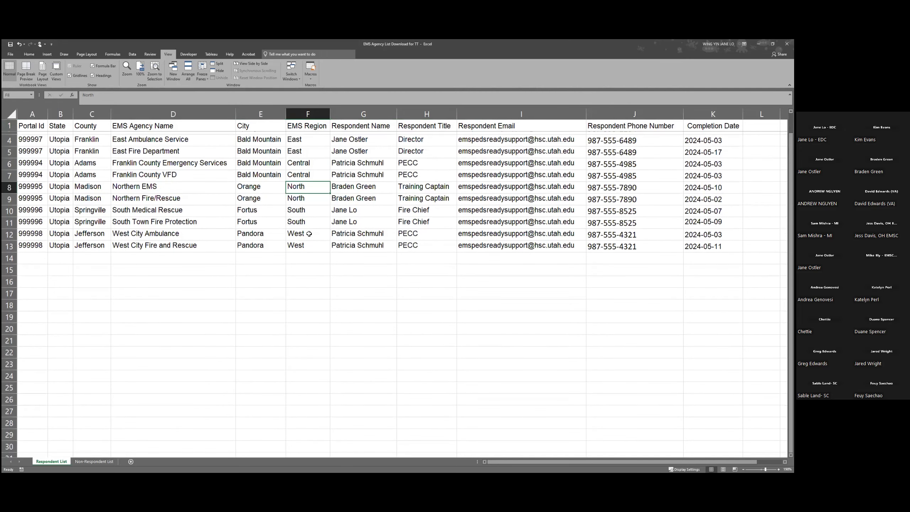
pyautogui.scroll(1, 309, 234)
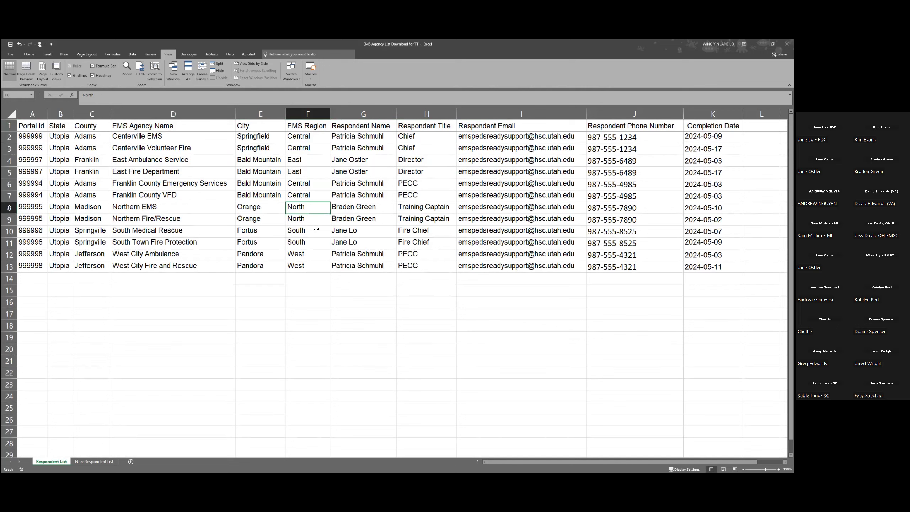
# Turn on filtering for the header row of the respondent list.
pyautogui.click(203, 126)
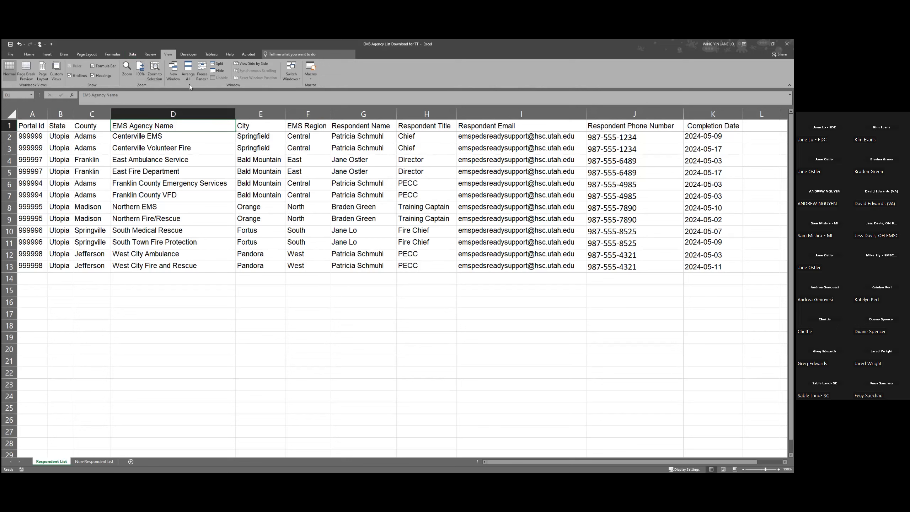
pyautogui.click(133, 54)
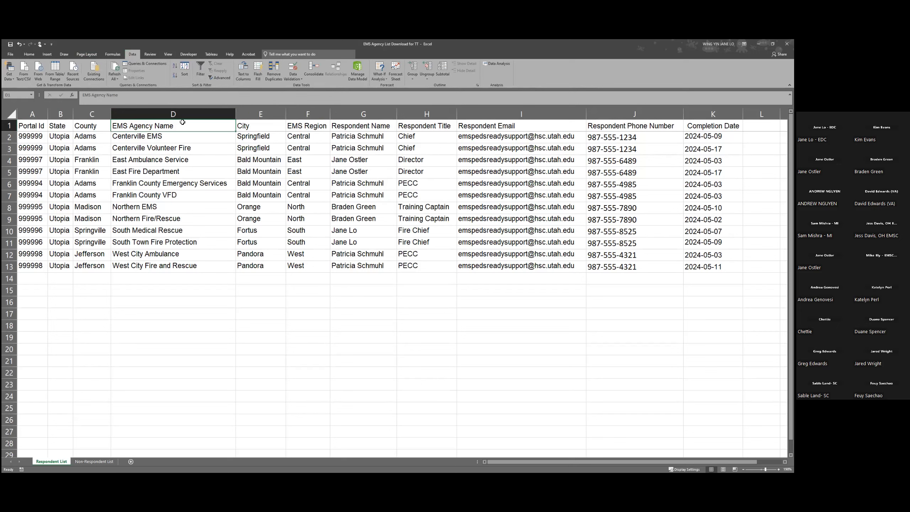
pyautogui.click(200, 75)
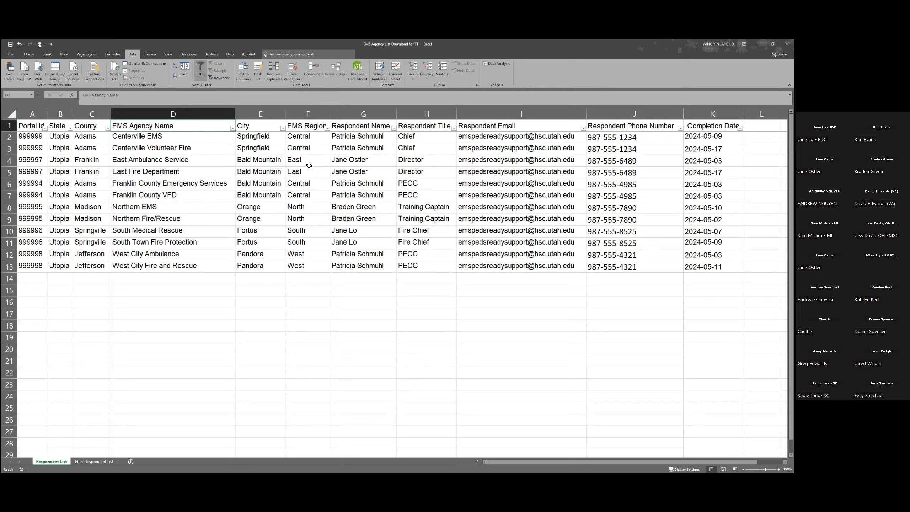
# Filter the EMS Region column to show only the North region.
pyautogui.click(308, 126)
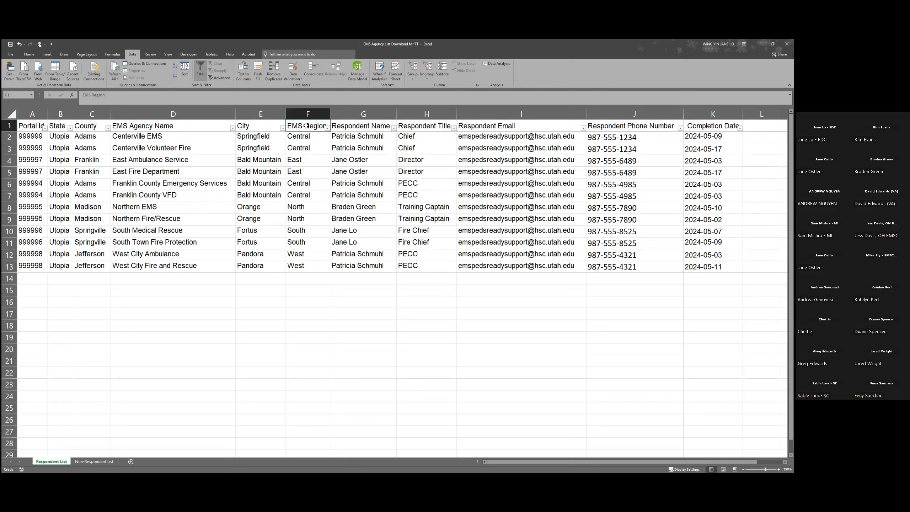
pyautogui.click(327, 129)
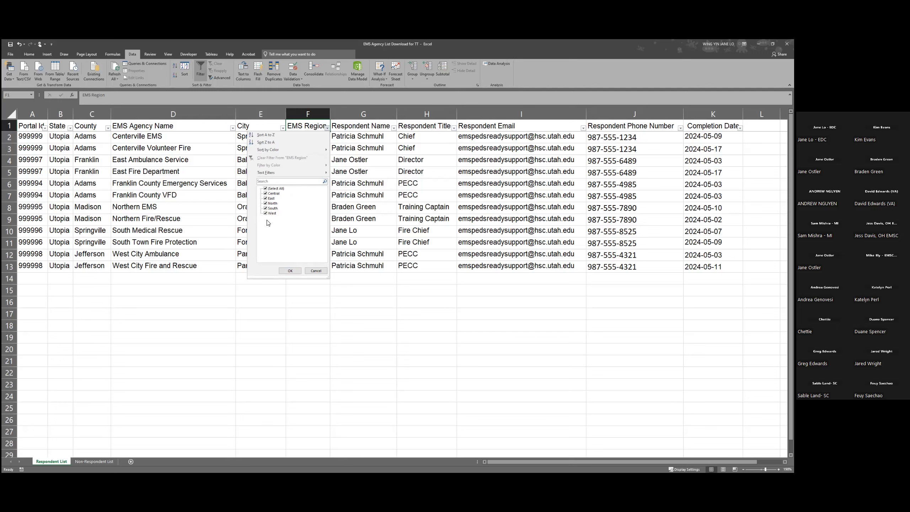
pyautogui.click(266, 188)
pyautogui.click(266, 204)
pyautogui.click(290, 271)
pyautogui.click(289, 271)
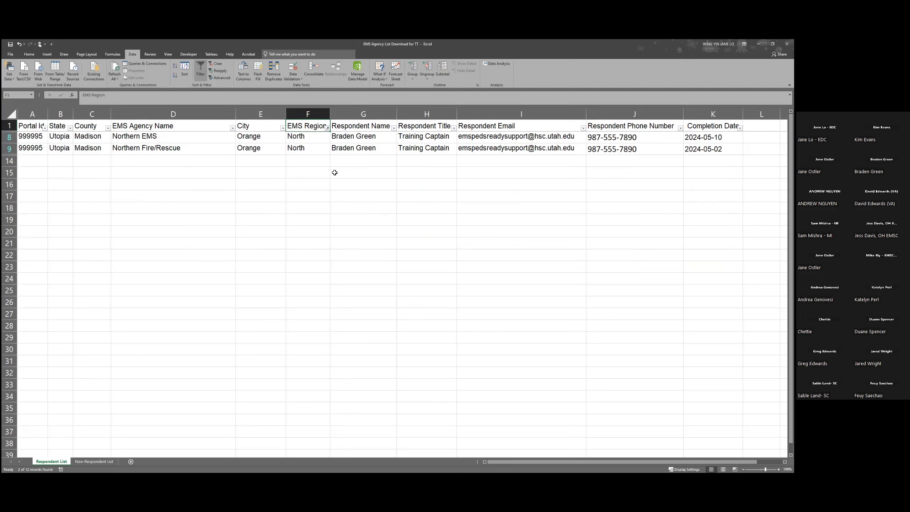
# Clear the filter from the EMS Region column and undo that clearing.
pyautogui.click(328, 129)
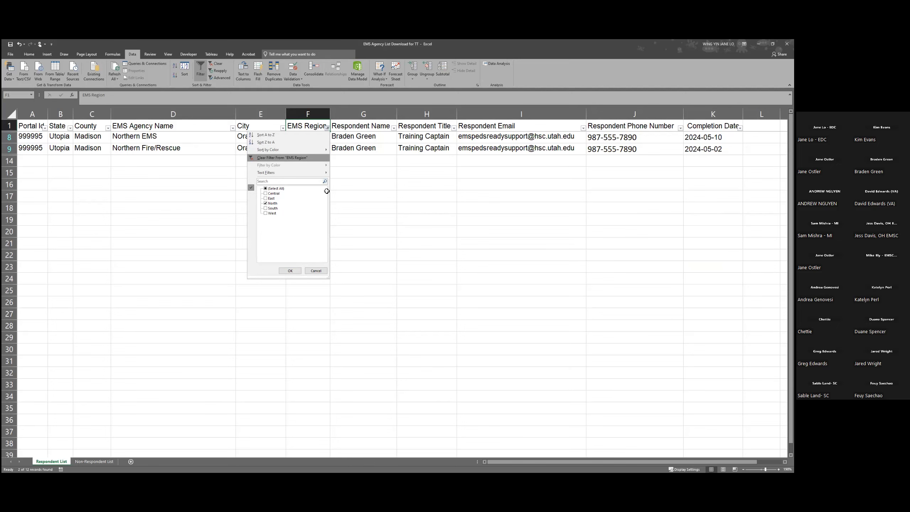
pyautogui.click(305, 158)
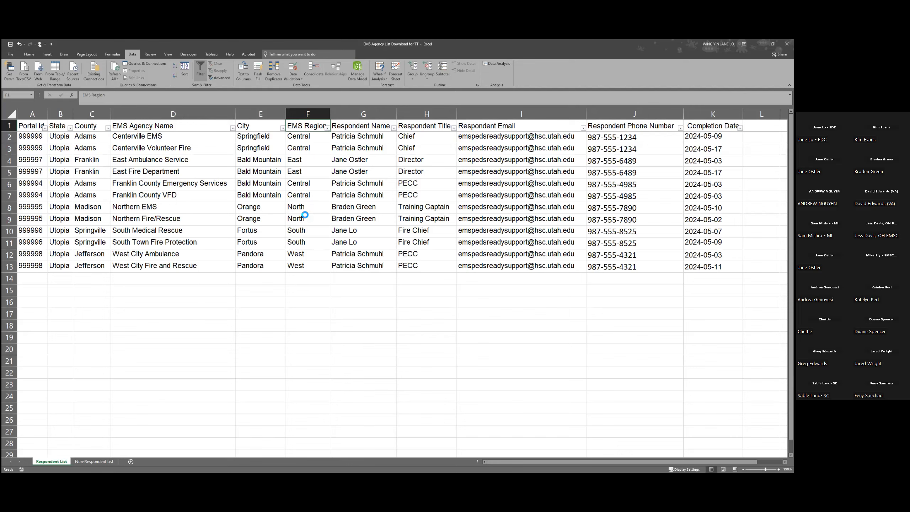
pyautogui.hotkey('ctrl', 'z')
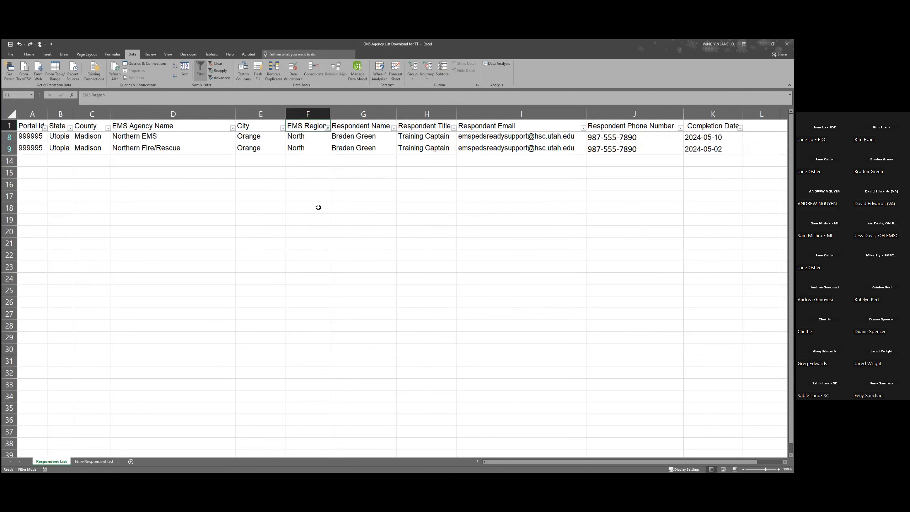
# Clear all filters applied to the respondent list.
pyautogui.click(309, 181)
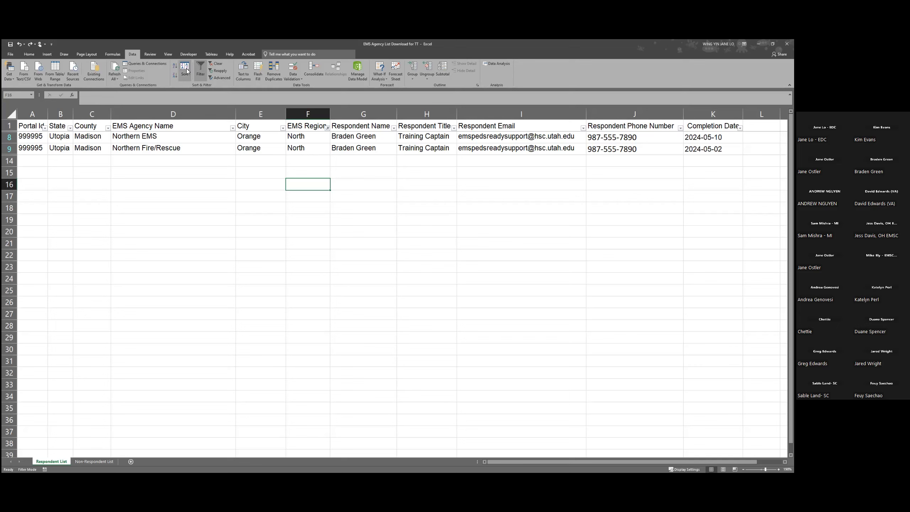
pyautogui.click(221, 64)
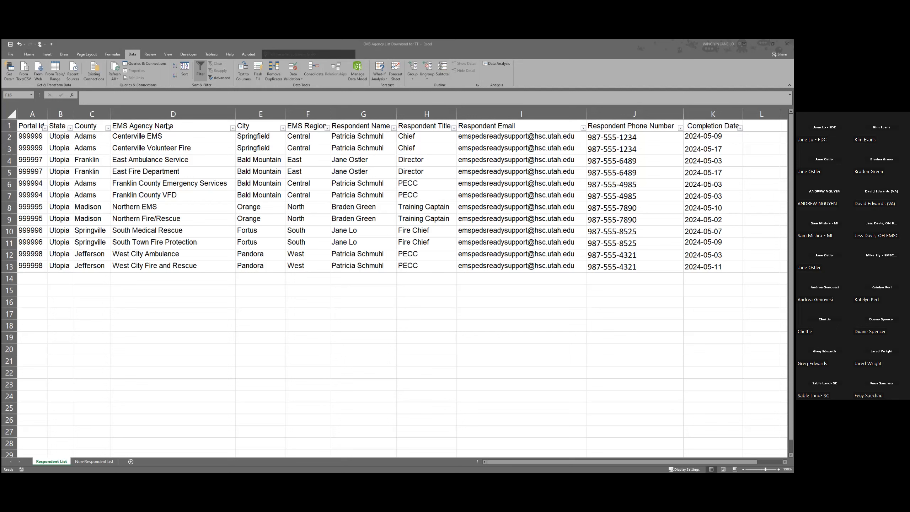
# Sort the respondent list by EMS Agency Name from Z to A and inspect the first and last agencies.
pyautogui.click(190, 128)
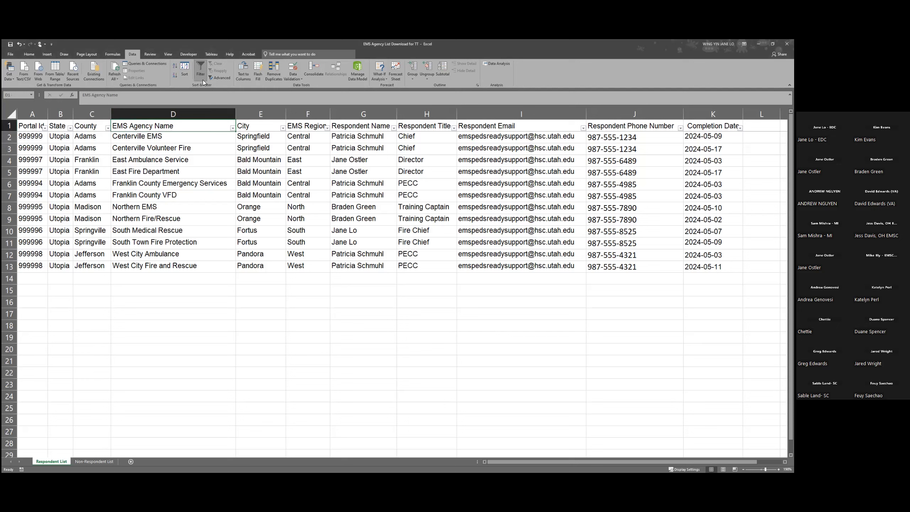
pyautogui.click(232, 128)
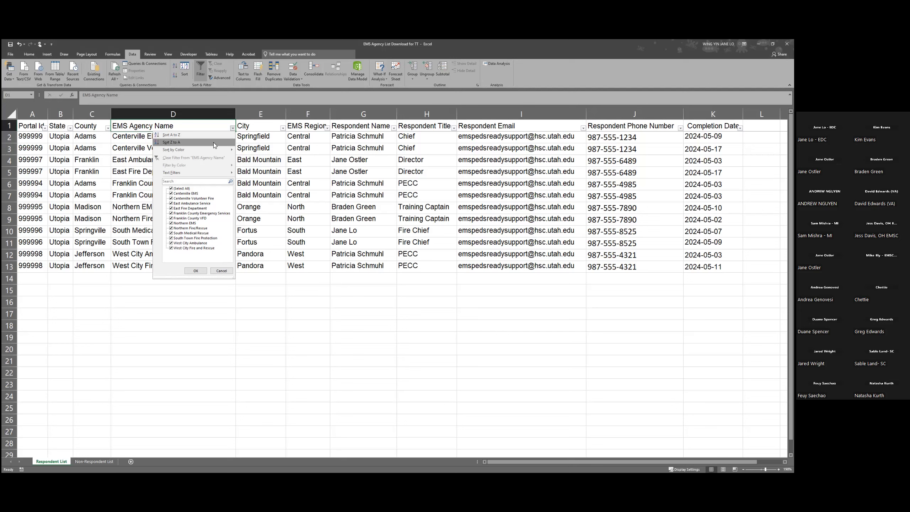
pyautogui.click(185, 141)
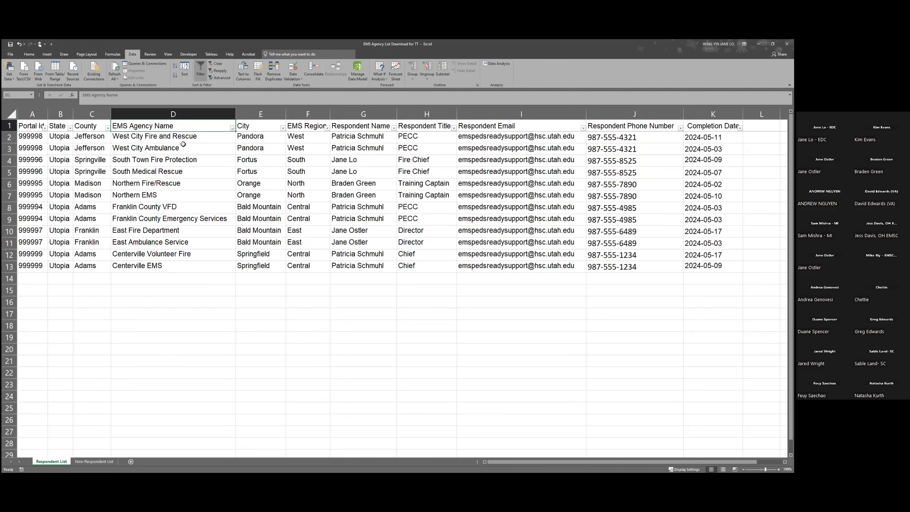
pyautogui.click(211, 137)
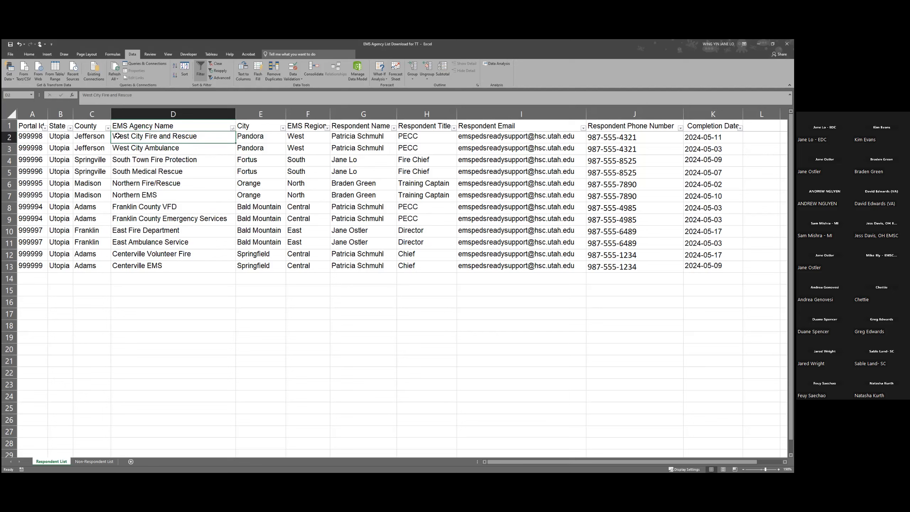
pyautogui.click(134, 149)
pyautogui.click(133, 267)
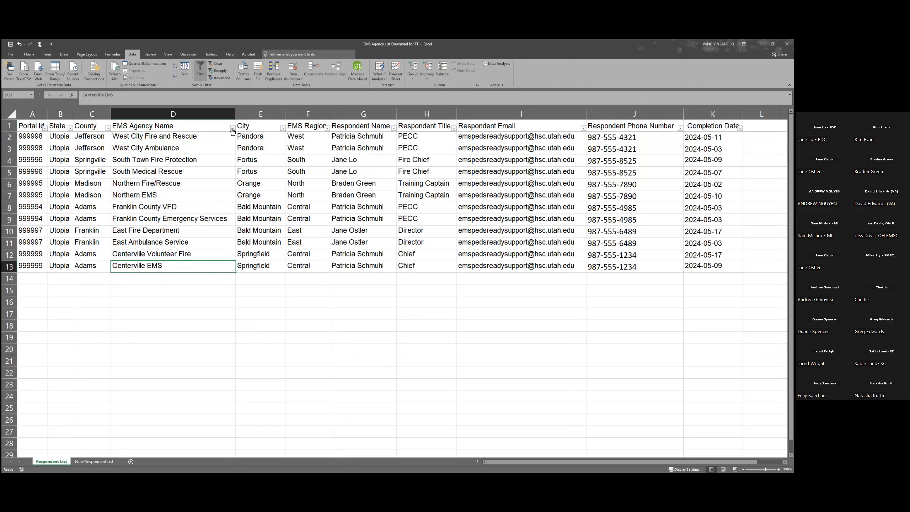
# Sort the respondent list by EMS Agency Name from A to Z.
pyautogui.click(232, 128)
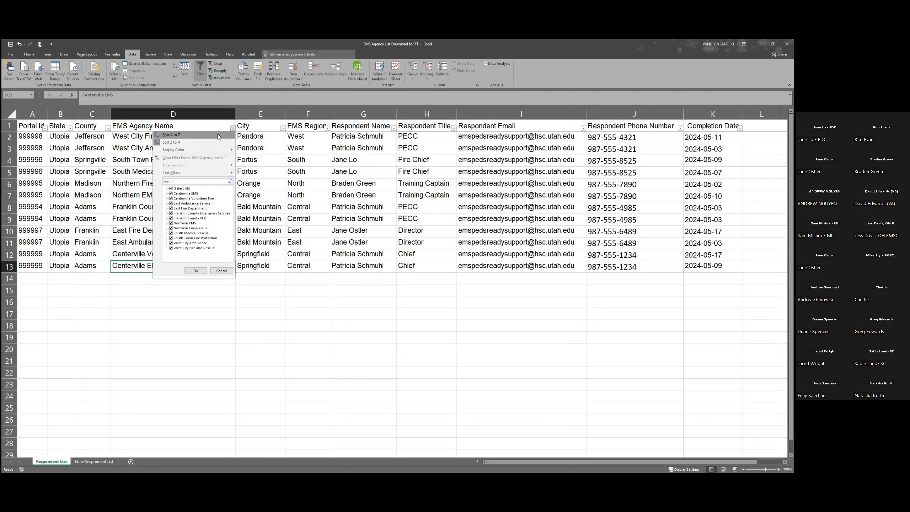
pyautogui.click(217, 135)
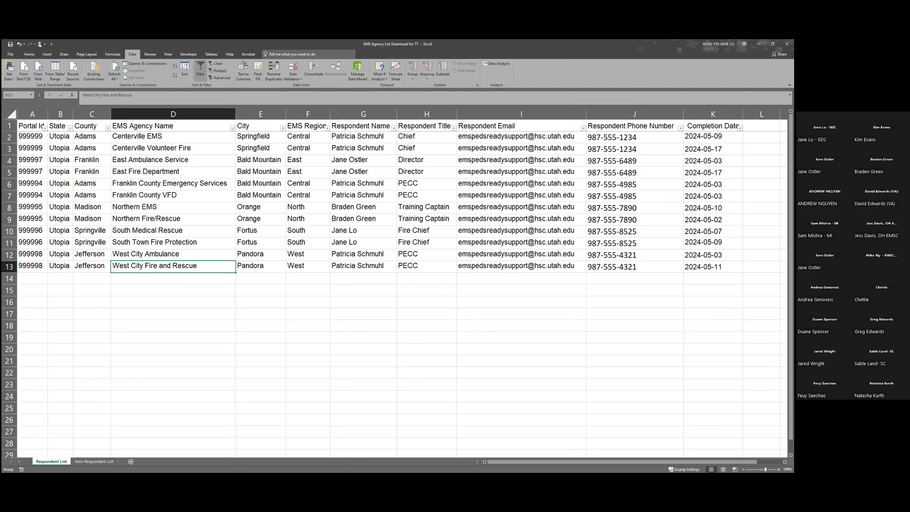
# Sort the respondent list by Completion Date from A to Z, earliest date first.
pyautogui.click(713, 125)
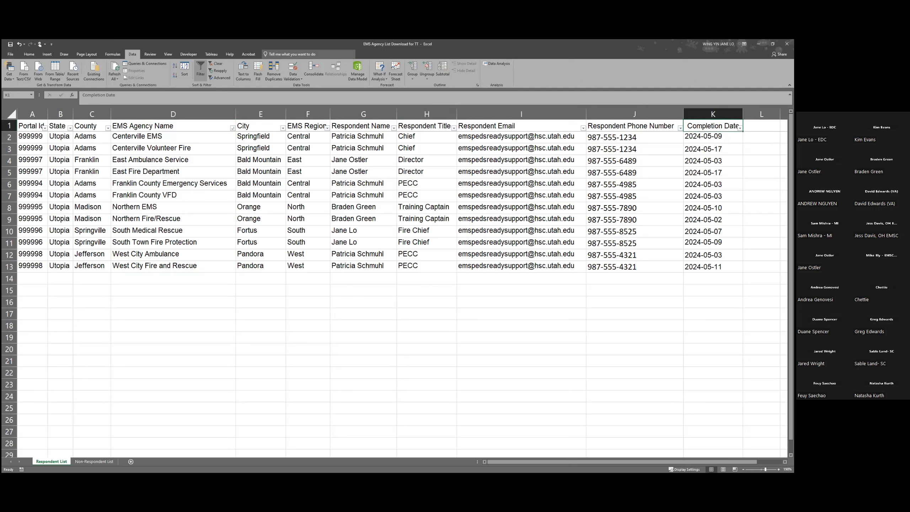
pyautogui.click(740, 128)
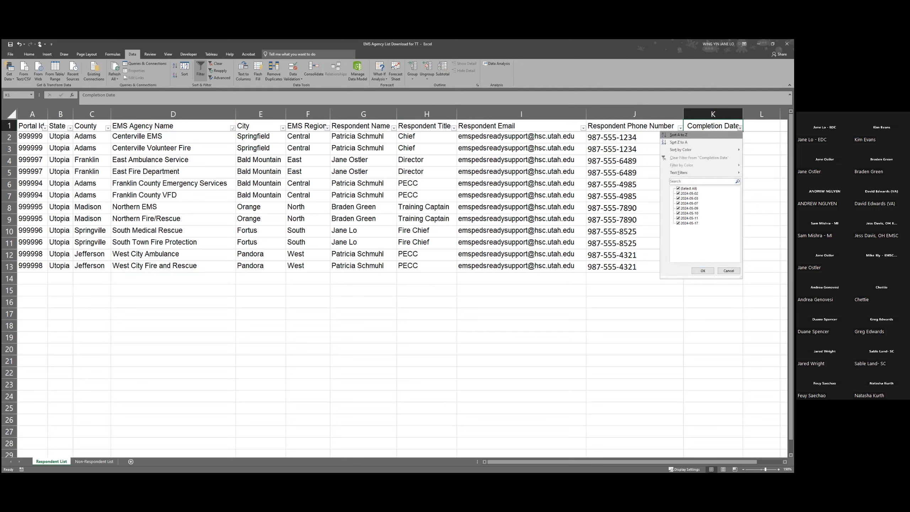
pyautogui.press('Escape')
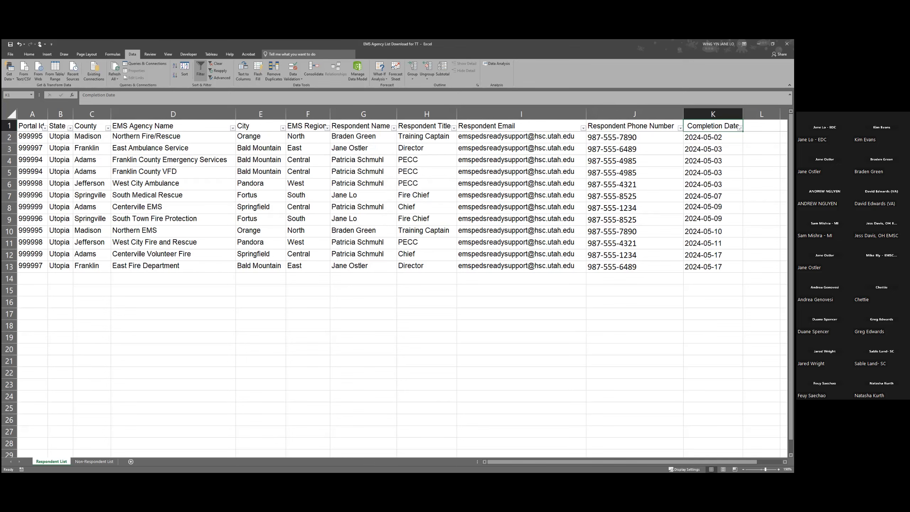
pyautogui.click(713, 138)
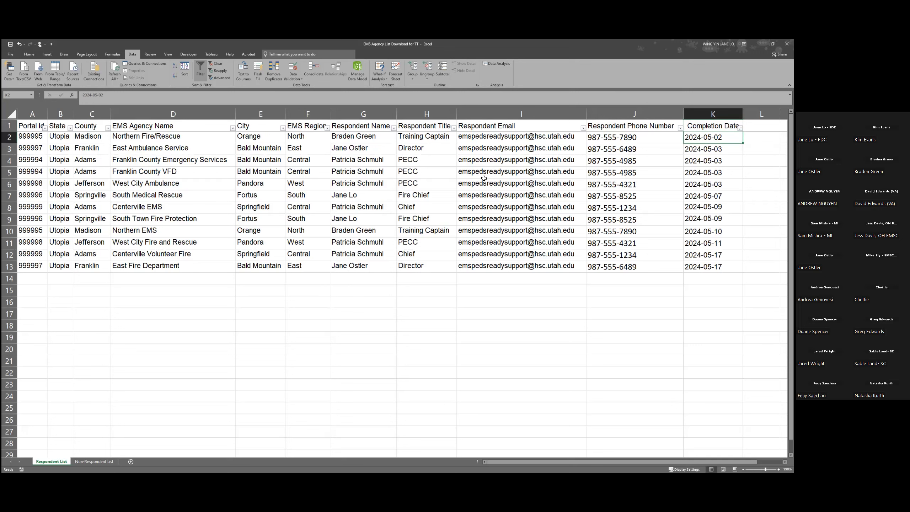
pyautogui.hotkey('ctrl', 'a')
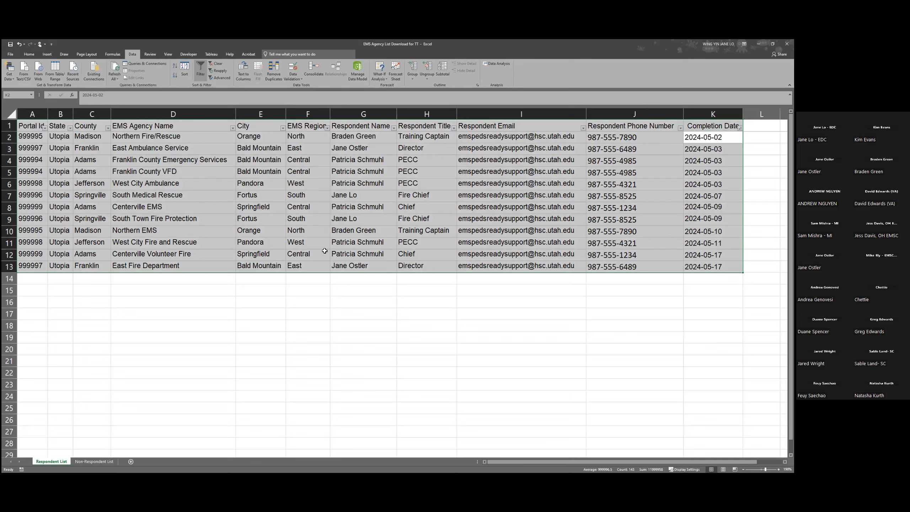
pyautogui.click(381, 286)
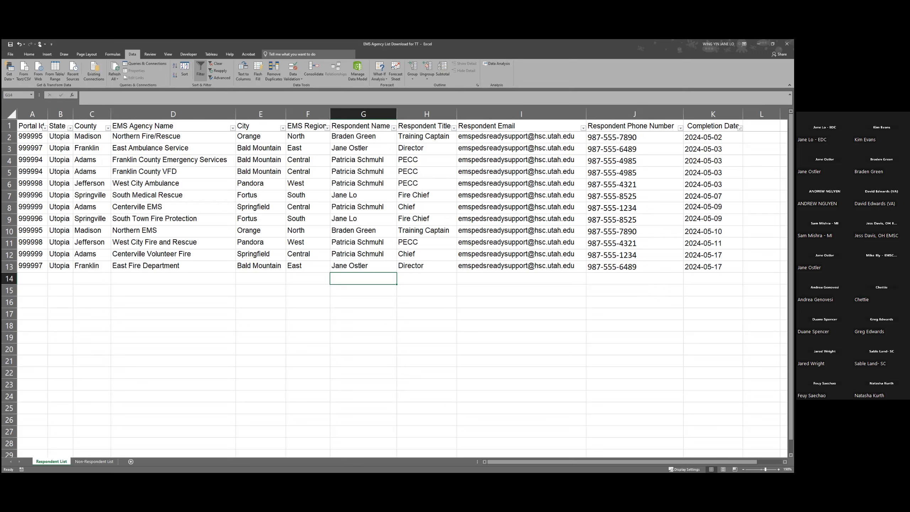
# Filter the Completion Date column to show only 2024-05-02 and 2024-05-03.
pyautogui.click(712, 126)
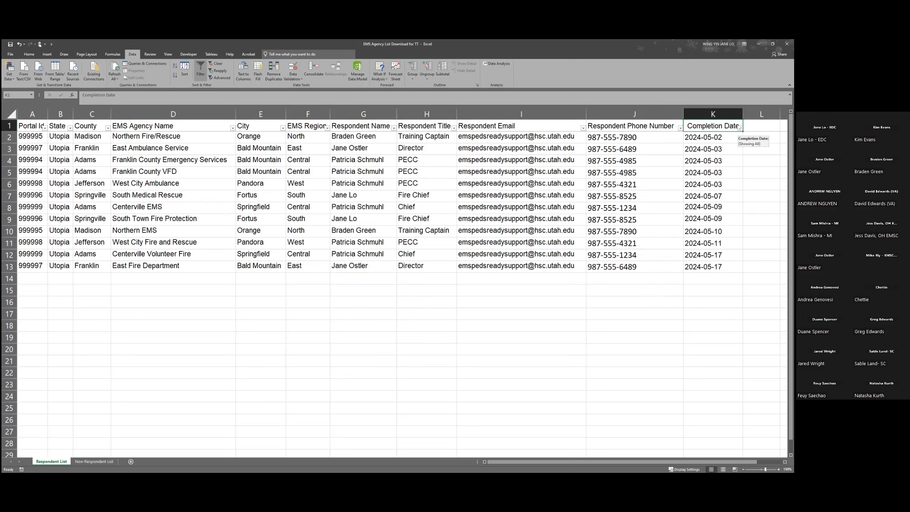
pyautogui.click(739, 128)
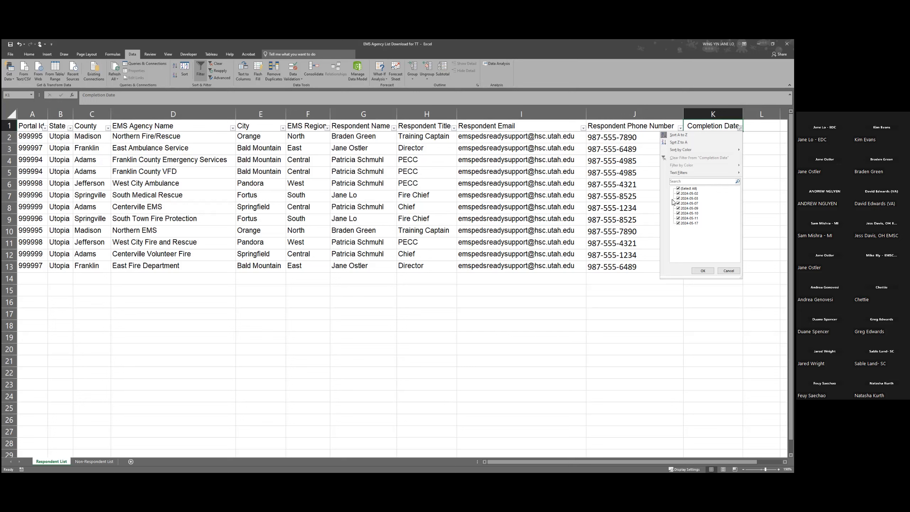
pyautogui.click(678, 189)
pyautogui.click(679, 194)
pyautogui.click(679, 199)
pyautogui.press('Return')
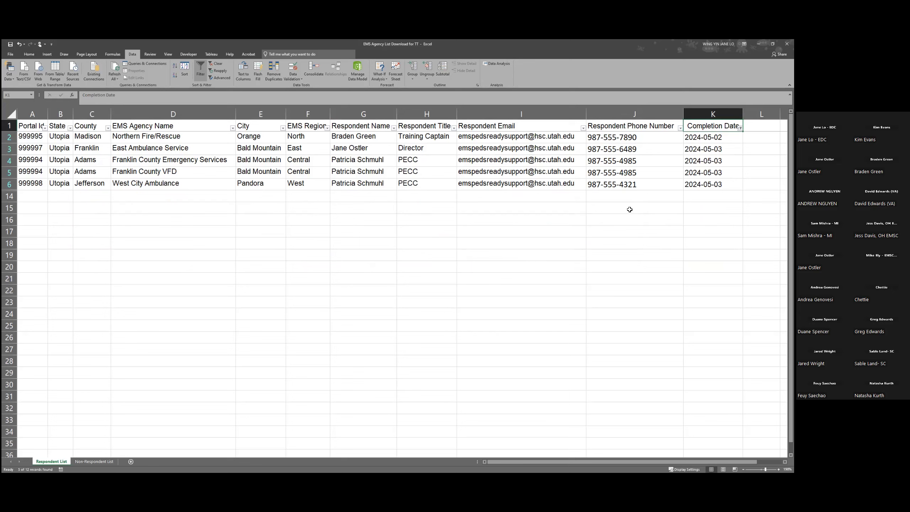
# Select the filtered completion dates to check how many respondent records match, and clear the selection.
pyautogui.press('Down')
pyautogui.press('Down')
pyautogui.press('Down')
pyautogui.press('Down')
pyautogui.press('Down')
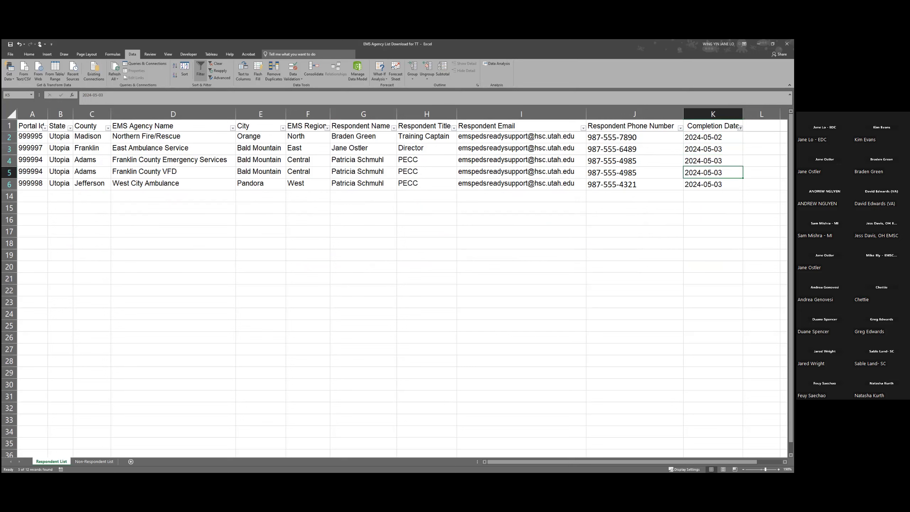
pyautogui.click(761, 137)
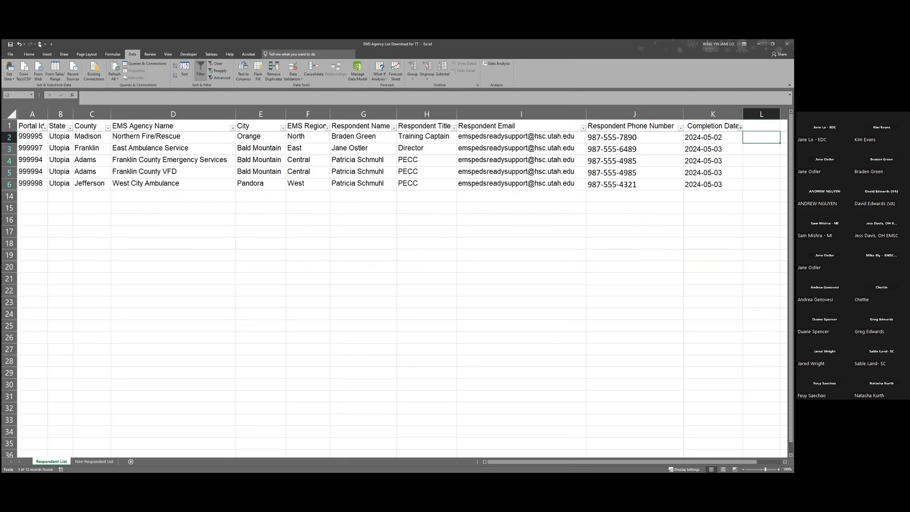
pyautogui.press('Left')
pyautogui.hotkey('shift', 'Down')
pyautogui.hotkey('shift', 'Down')
pyautogui.hotkey('shift', 'Down')
pyautogui.hotkey('shift', 'Down')
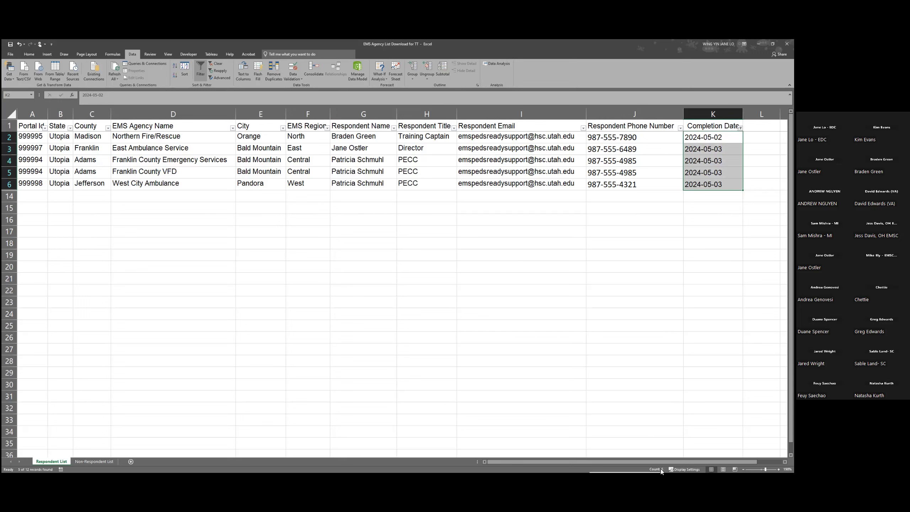
pyautogui.click(712, 255)
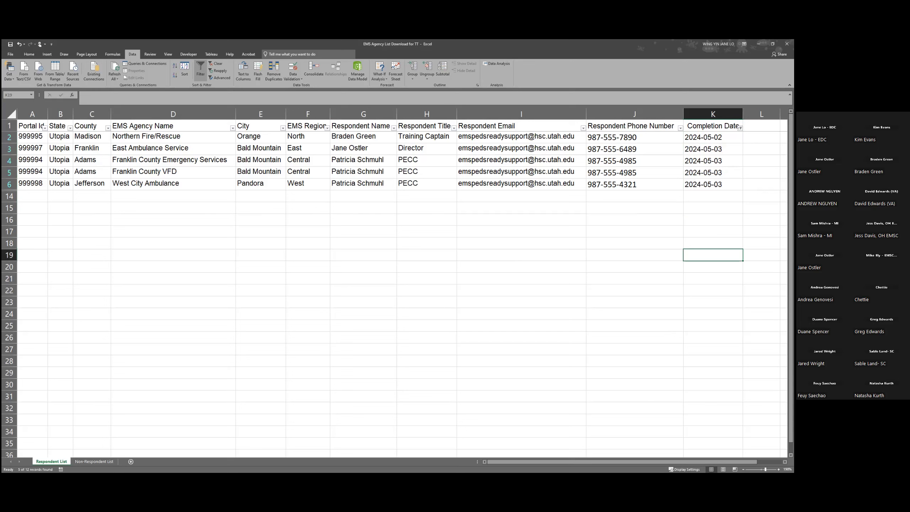
# Switch to the Phone Call Tracking Sheet Template workbook and examine its agency contact rows and phone numbers.
pyautogui.click(655, 160)
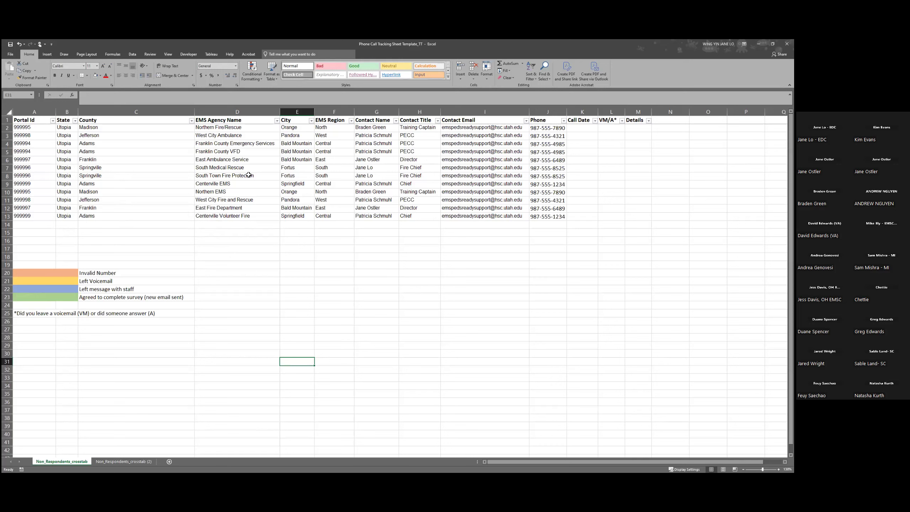
pyautogui.moveTo(26, 127); pyautogui.dragTo(577, 220)
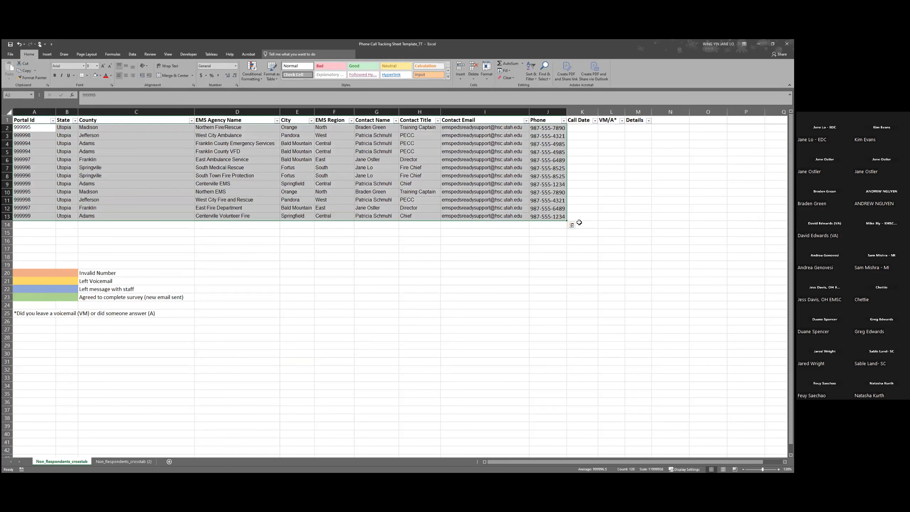
pyautogui.click(584, 218)
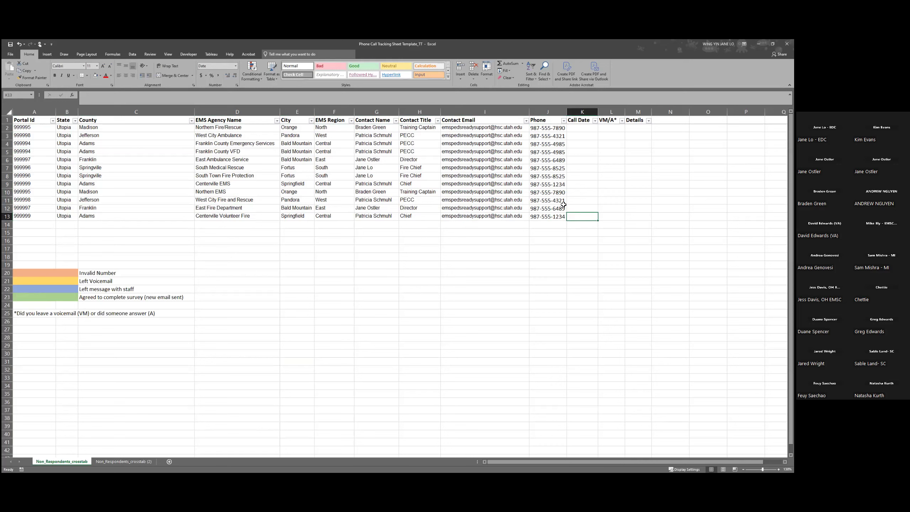
pyautogui.click(582, 129)
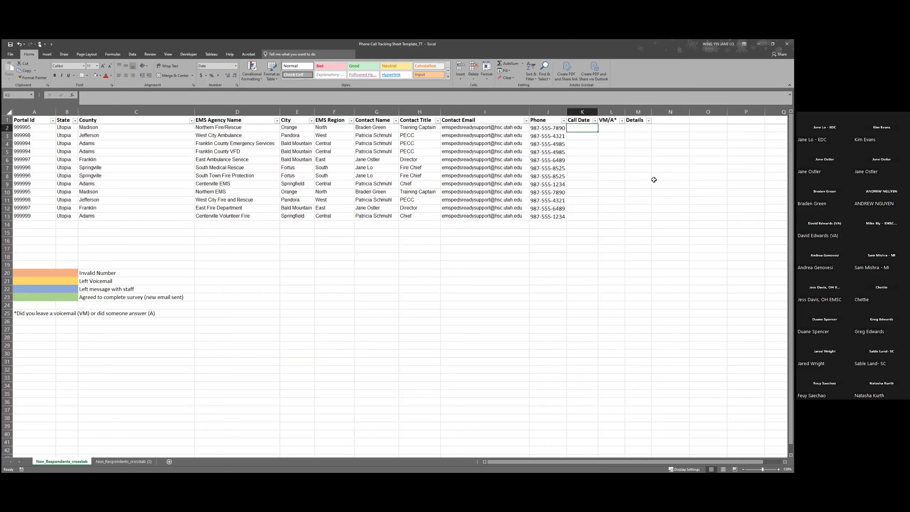
pyautogui.moveTo(561, 129); pyautogui.dragTo(559, 217)
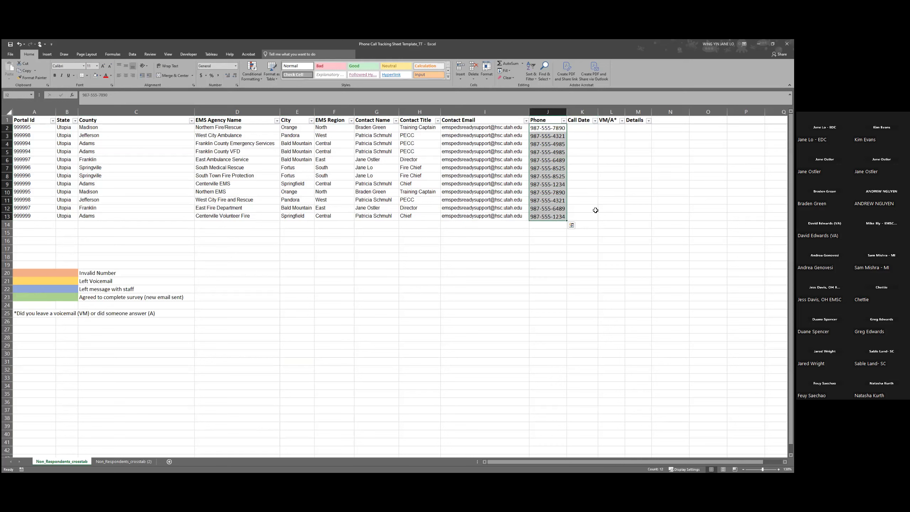
# Enter 5/23/2024 as the call date for the first agency, in cell K2.
pyautogui.click(579, 130)
pyautogui.write('5')
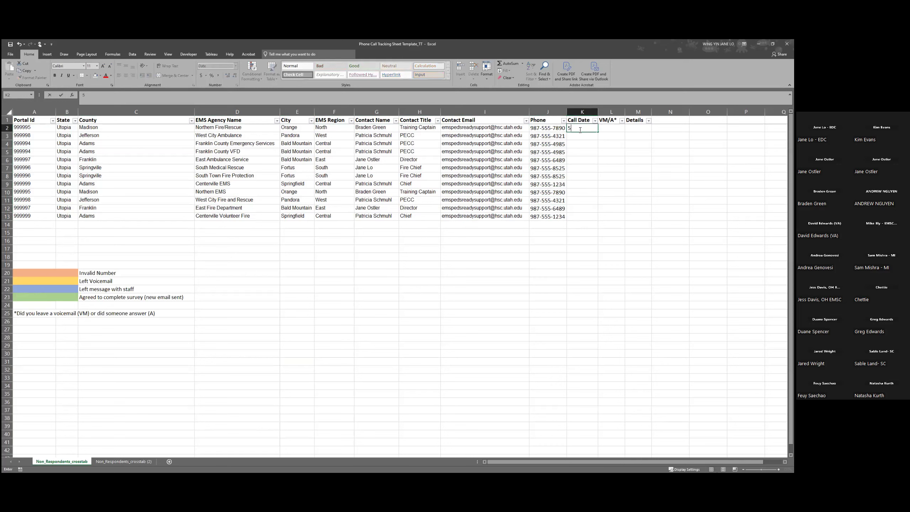
pyautogui.write('/23/2024')
pyautogui.hotkey('ctrl', 'Return')
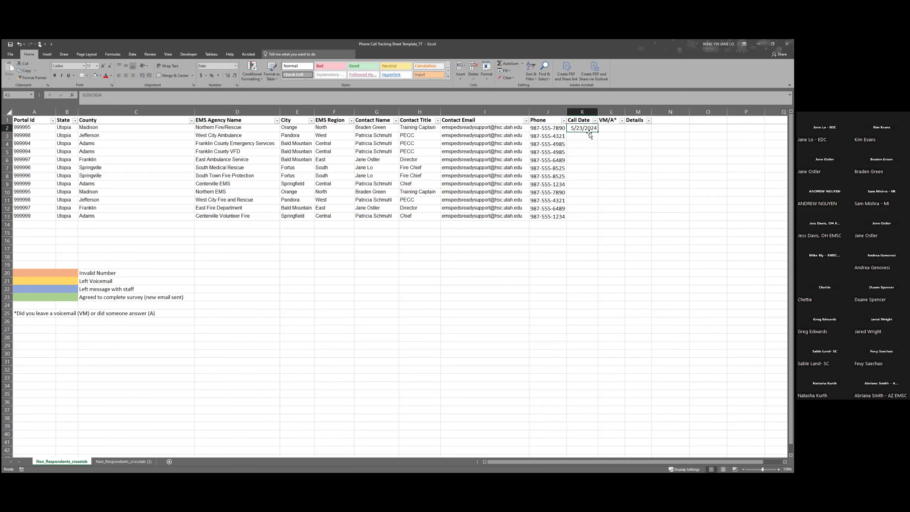
# Fill the first call date down the Call Date column to row 13 as copied cells rather than a series.
pyautogui.moveTo(600, 130); pyautogui.dragTo(599, 131)
pyautogui.moveTo(599, 131); pyautogui.dragTo(598, 137)
pyautogui.moveTo(599, 218); pyautogui.dragTo(599, 221)
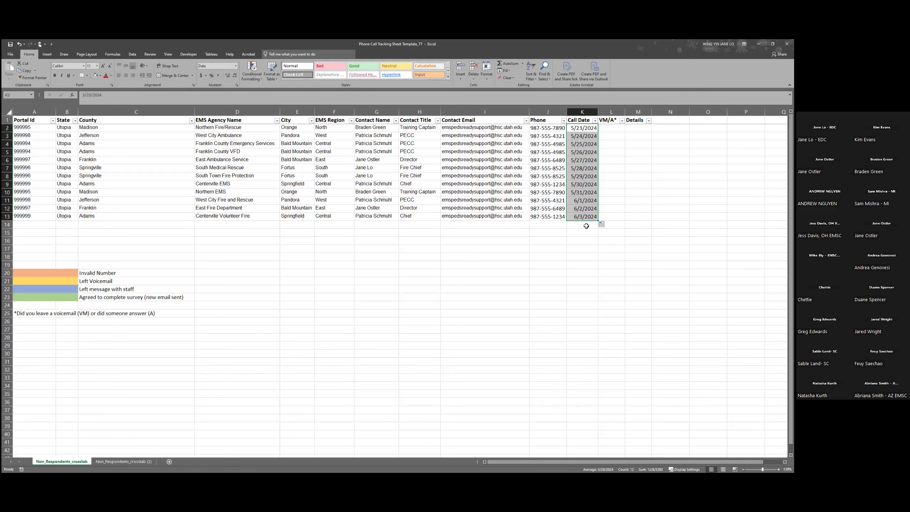
pyautogui.click(605, 224)
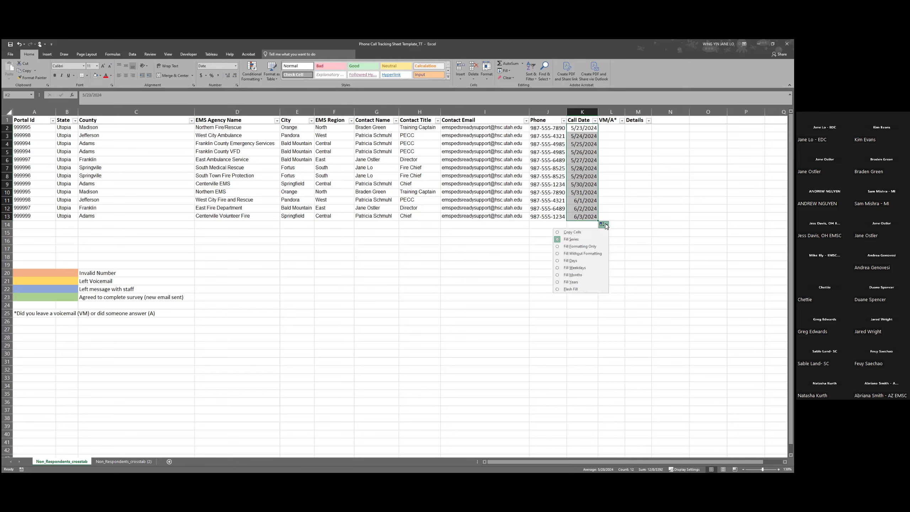
pyautogui.click(575, 233)
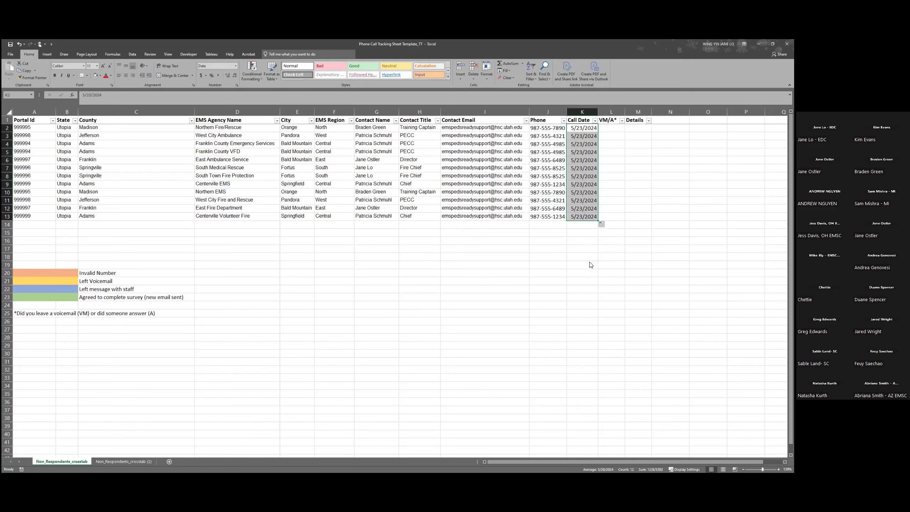
pyautogui.click(590, 234)
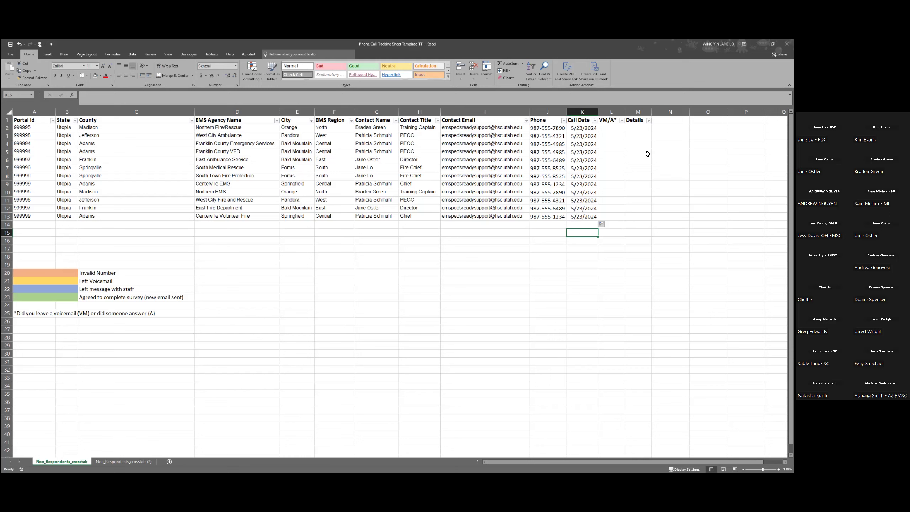
# Scroll through the call tracking list to check whether the header row stays in view.
pyautogui.click(608, 129)
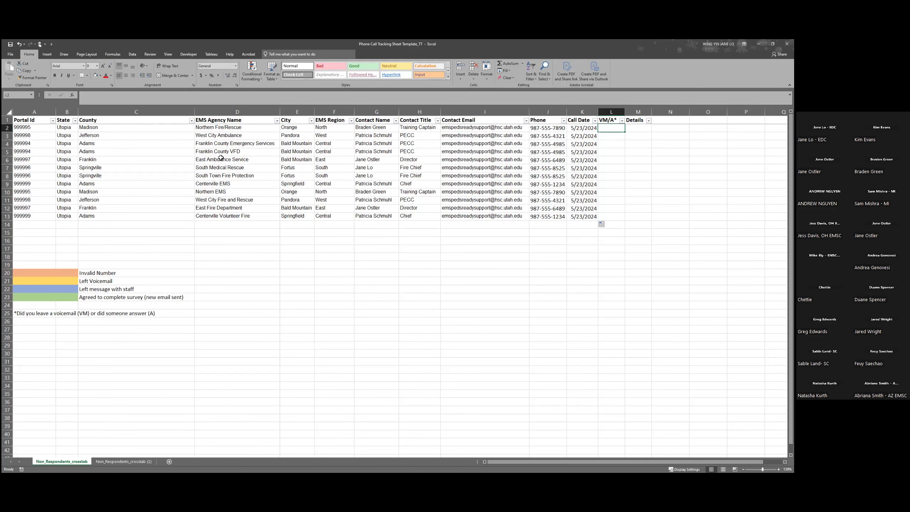
pyautogui.scroll(-1, 276, 220)
pyautogui.scroll(1, 276, 220)
pyautogui.click(157, 120)
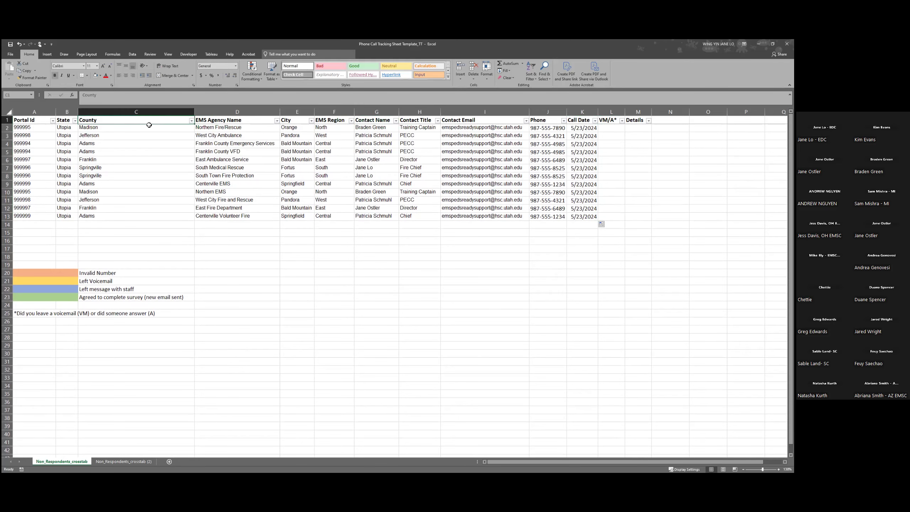
pyautogui.scroll(-2, 242, 175)
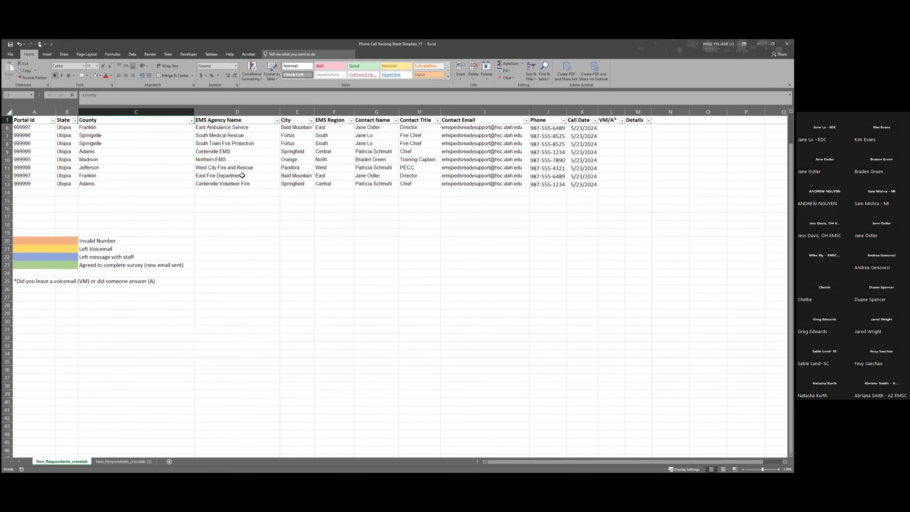
pyautogui.scroll(2, 242, 175)
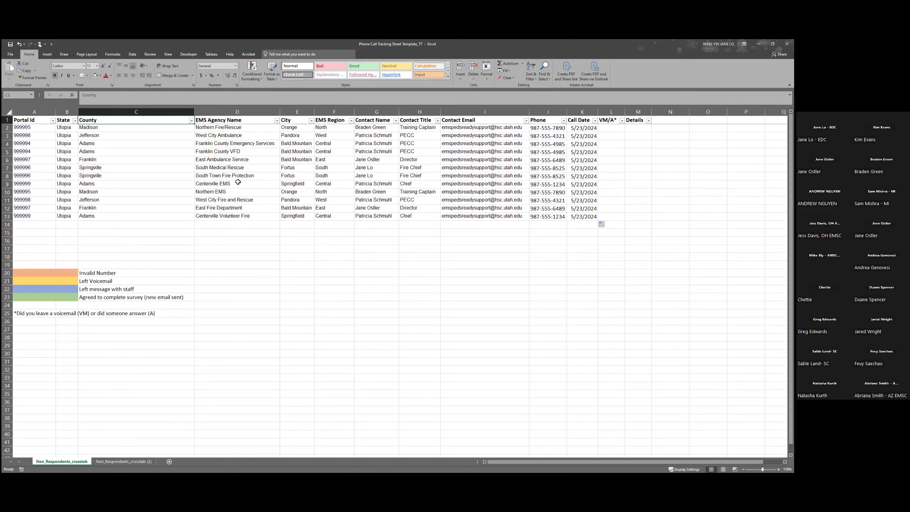
# Highlight the entire South Town Fire Protection row with a yellow fill.
pyautogui.click(249, 176)
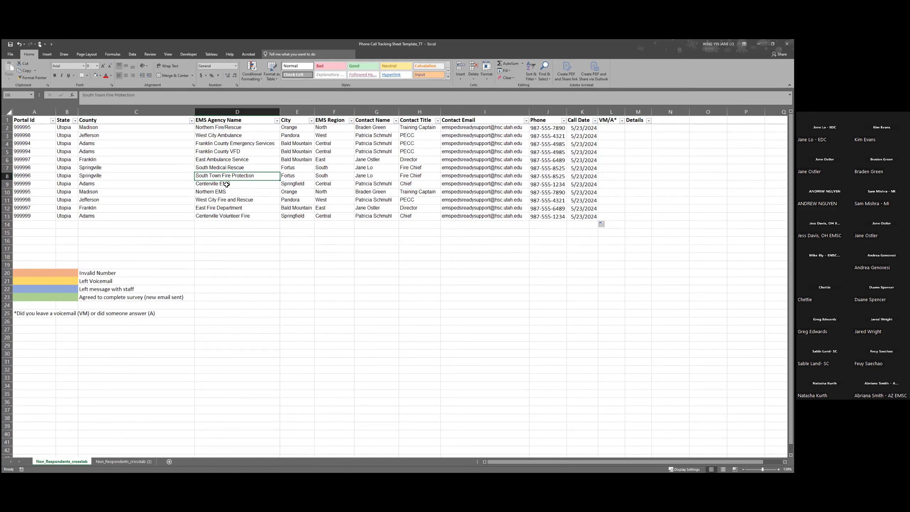
pyautogui.click(7, 177)
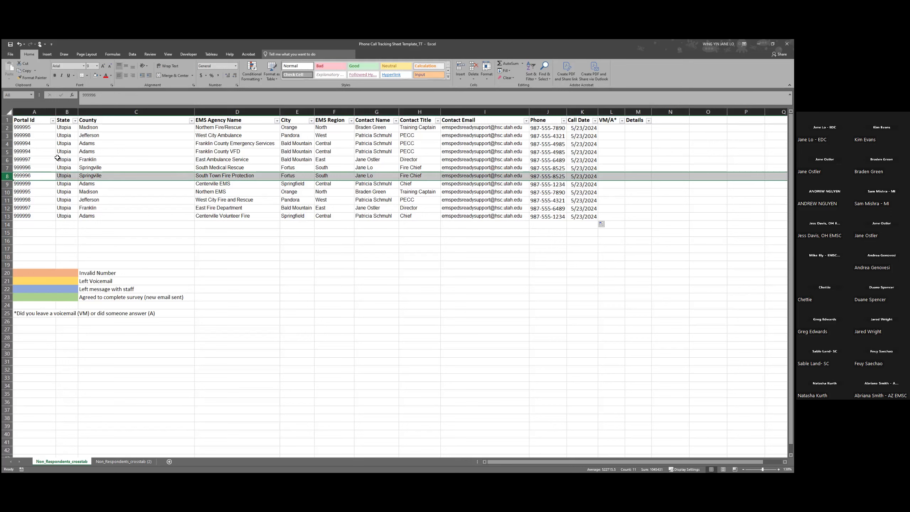
pyautogui.click(100, 77)
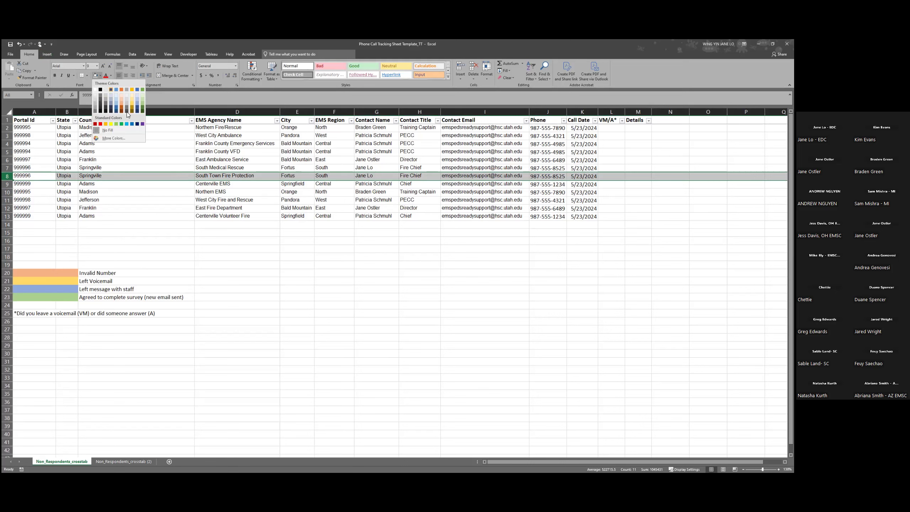
pyautogui.click(110, 124)
pyautogui.click(302, 228)
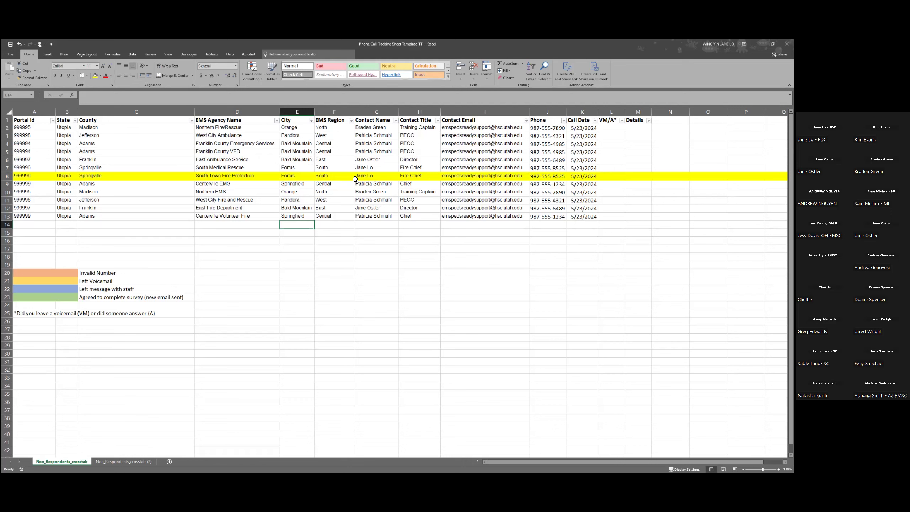
# Sort the call list by yellow cell color in the EMS Agency Name column, and undo the sort.
pyautogui.click(277, 120)
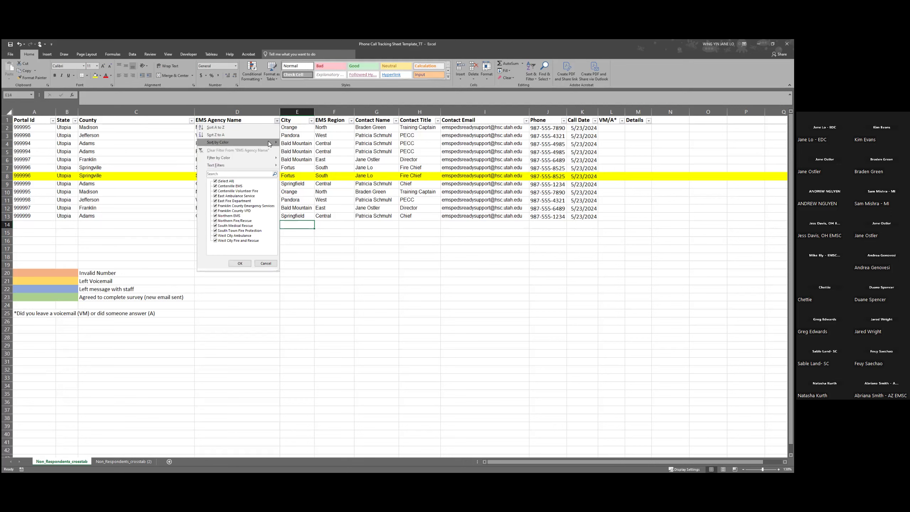
pyautogui.moveTo(268, 141)
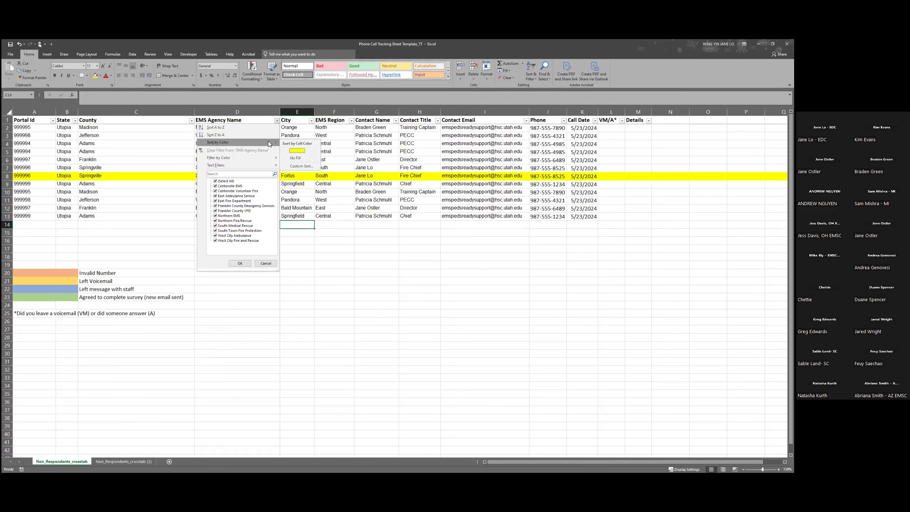
pyautogui.click(308, 153)
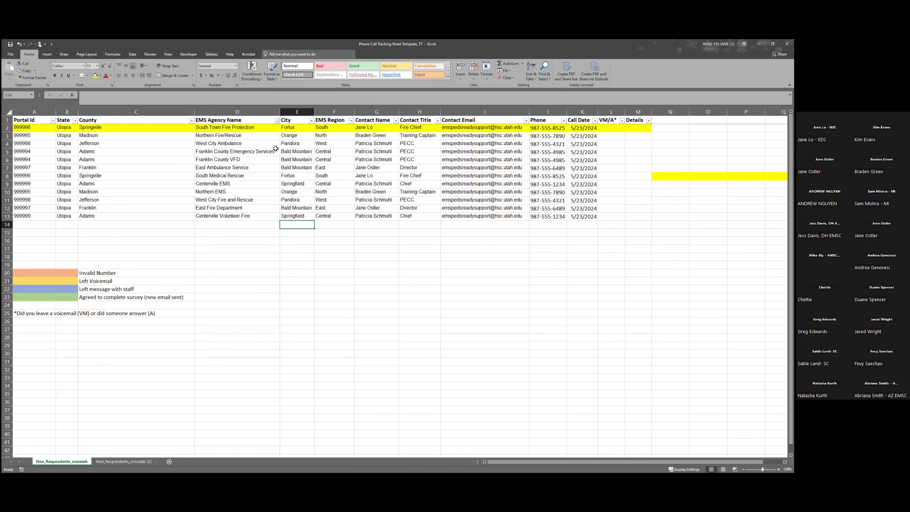
pyautogui.hotkey('ctrl', 'z')
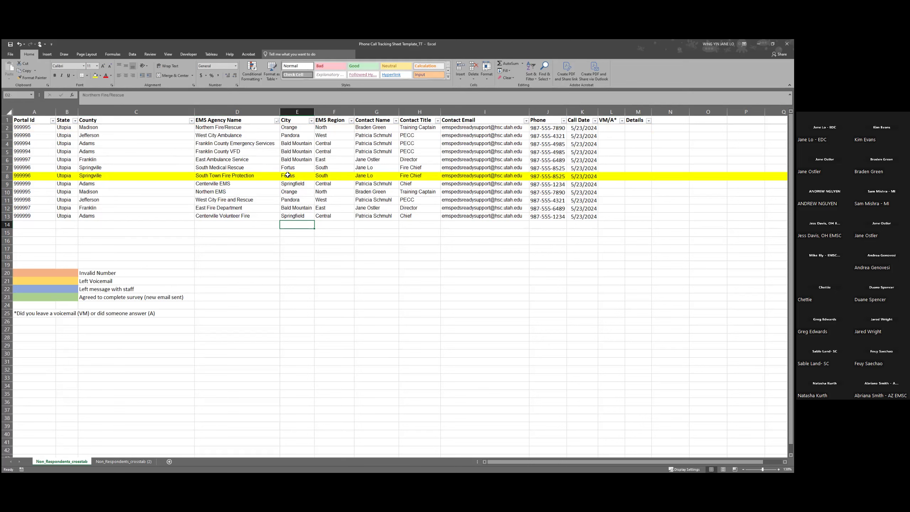
# Filter the EMS Agency Name column by yellow cell color to show only the highlighted agency.
pyautogui.click(291, 160)
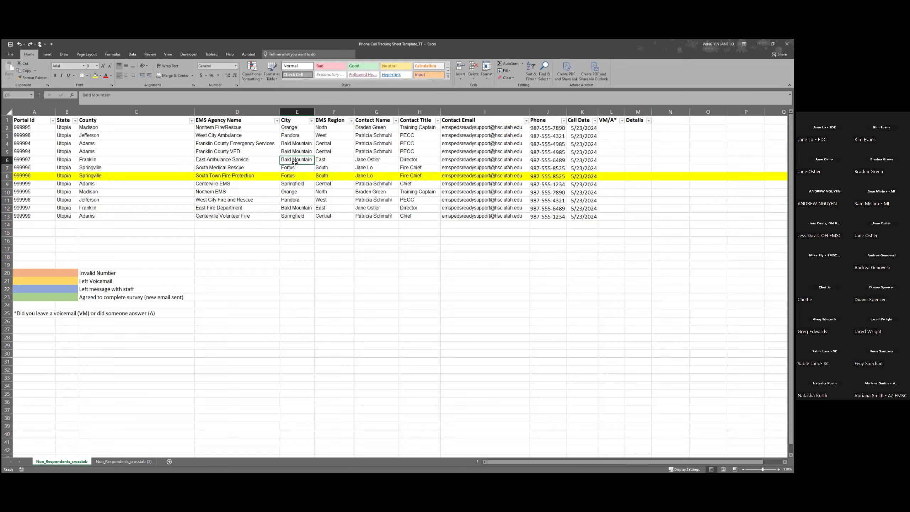
pyautogui.click(273, 121)
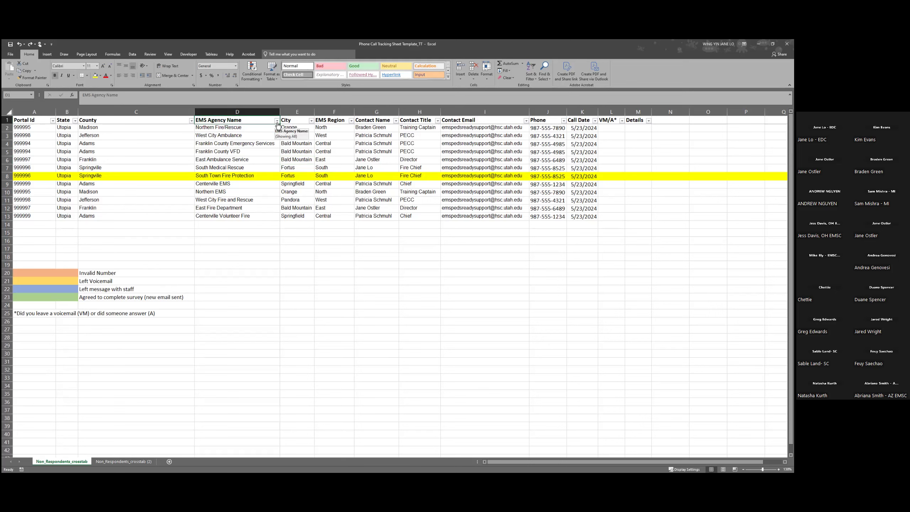
pyautogui.click(277, 122)
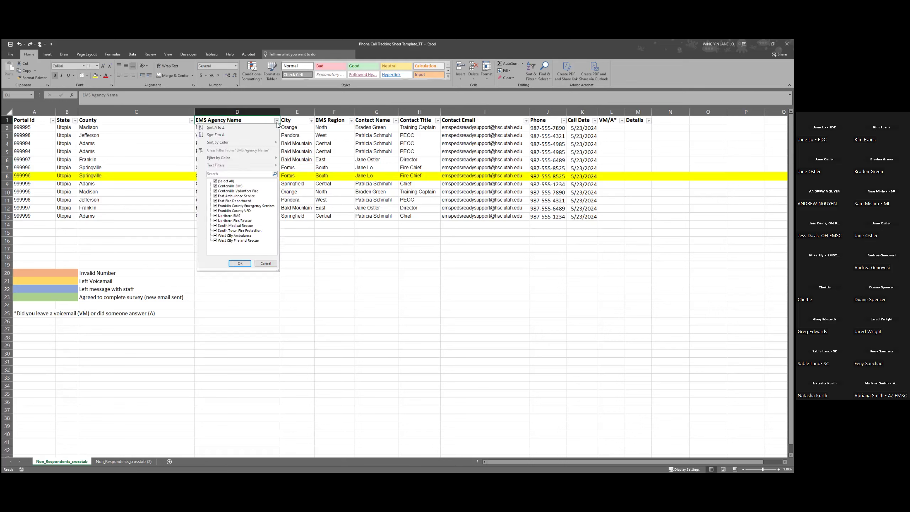
pyautogui.moveTo(259, 159)
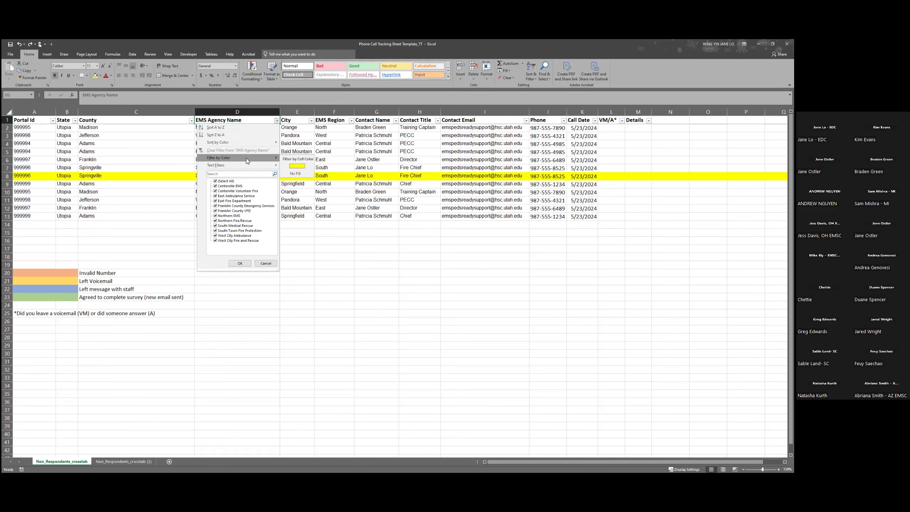
pyautogui.click(304, 167)
pyautogui.click(348, 233)
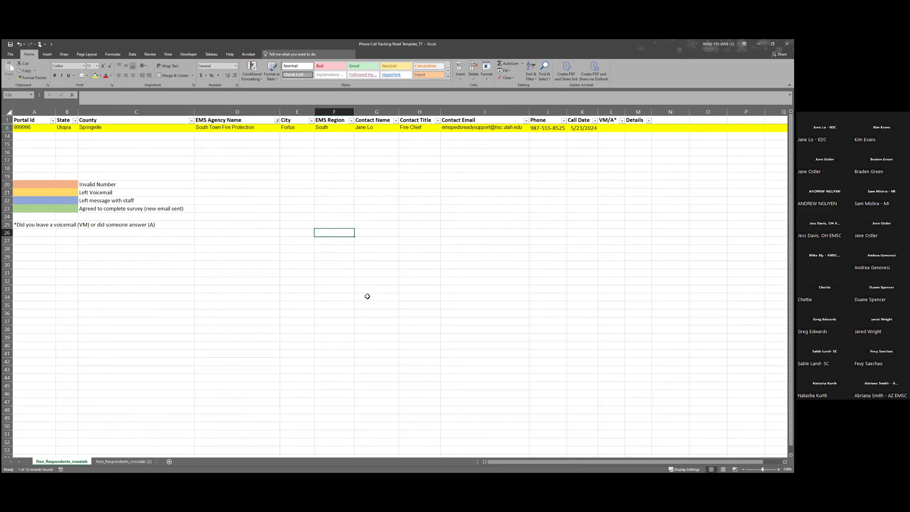
pyautogui.click(229, 128)
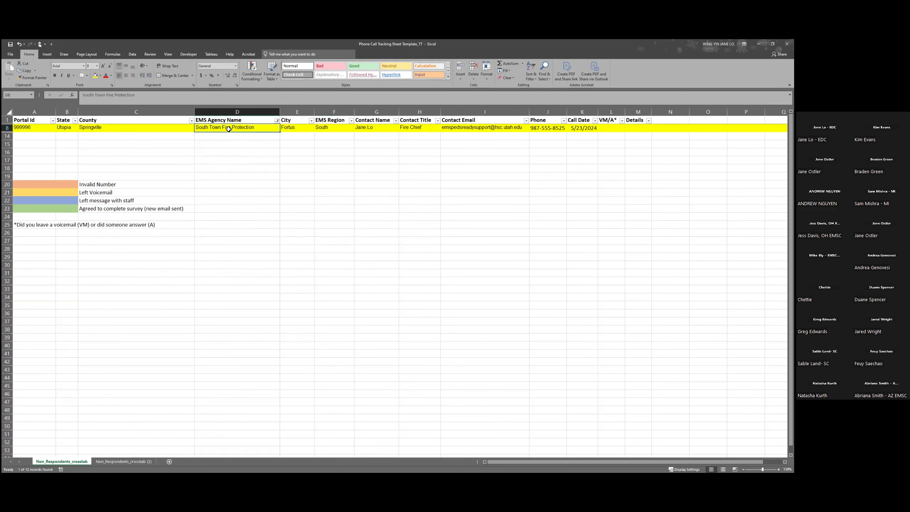
pyautogui.click(232, 167)
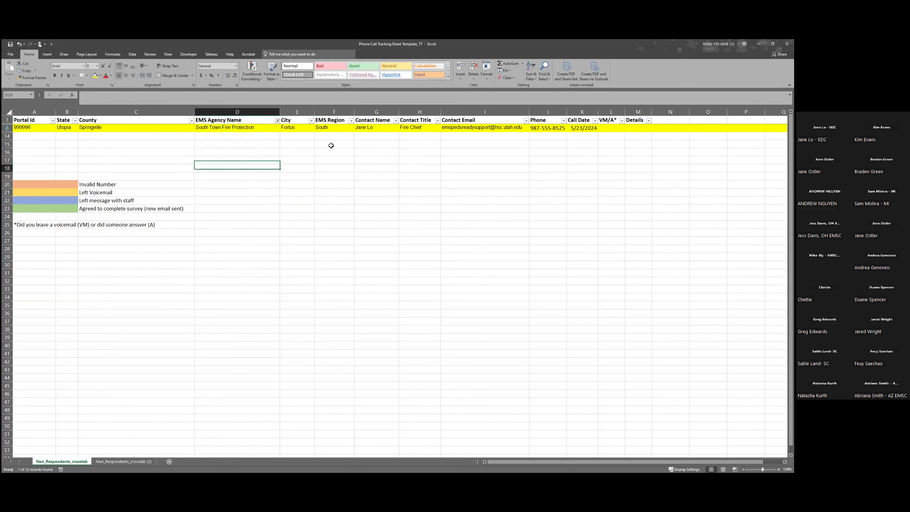